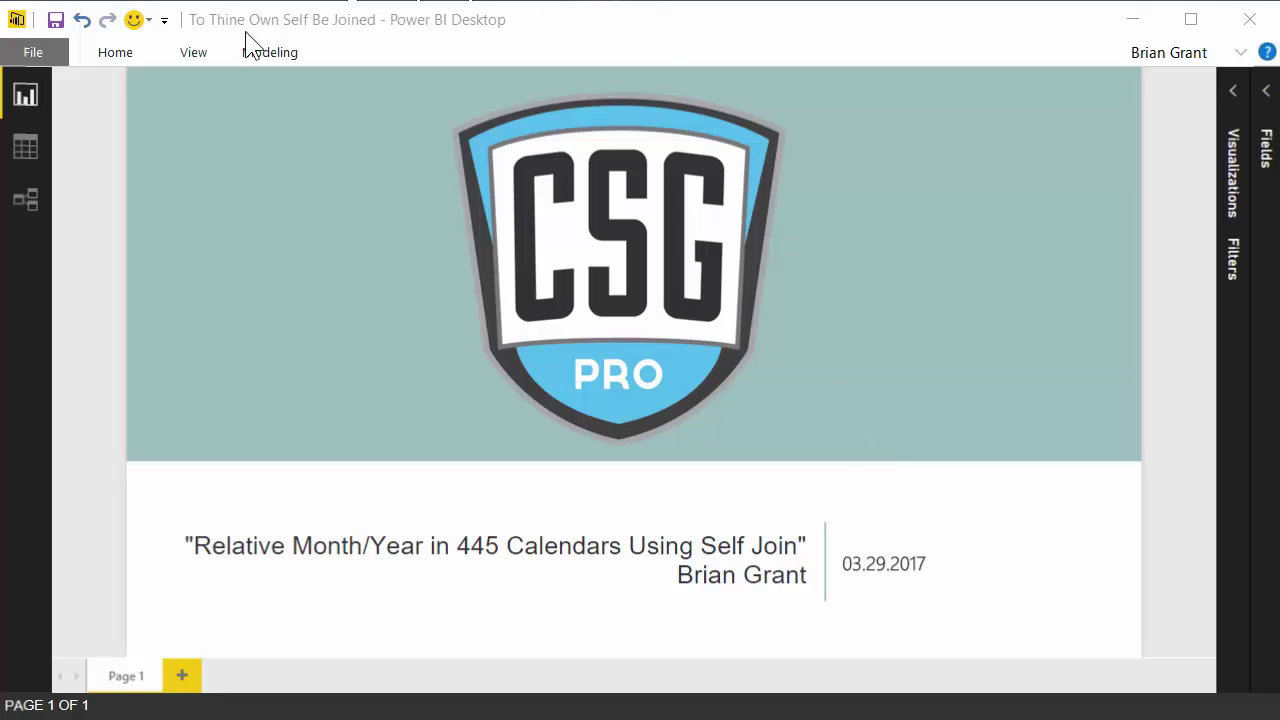
Step: Open the Query Editor on the FisCal query and scroll its Date, Year, YearID, Period, PeriodID rows
left_click(120, 54)
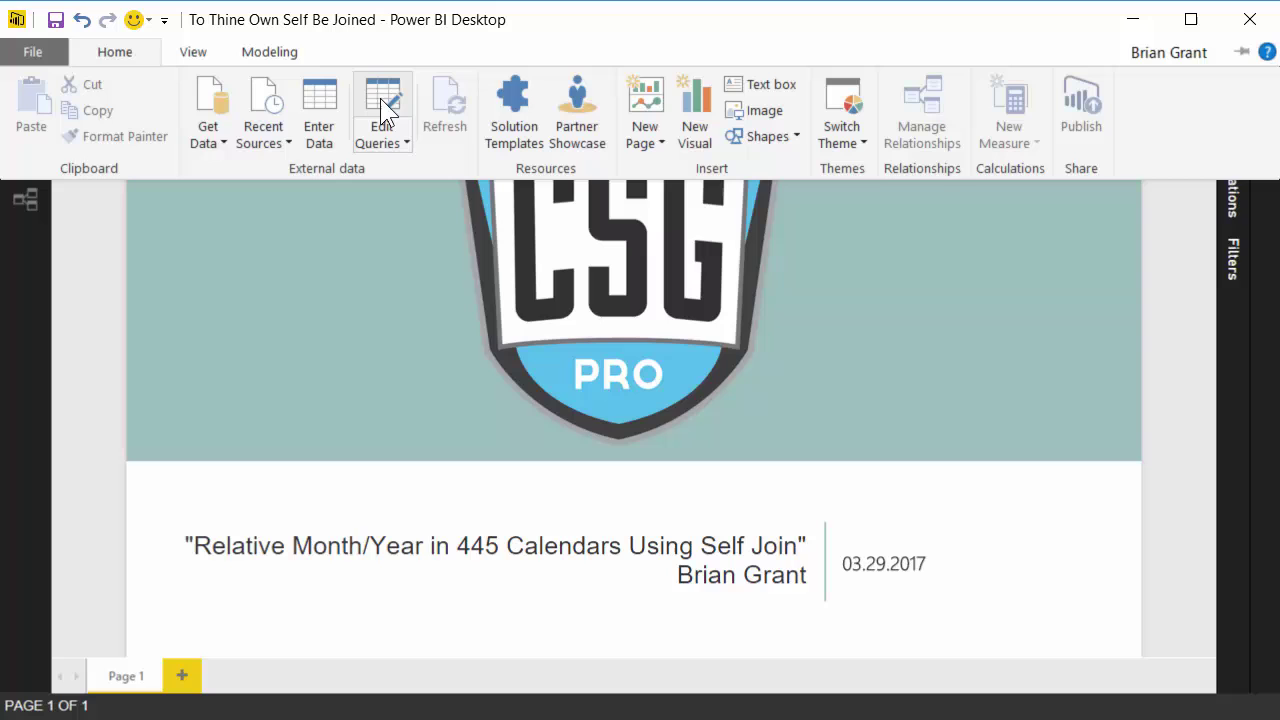
left_click(381, 99)
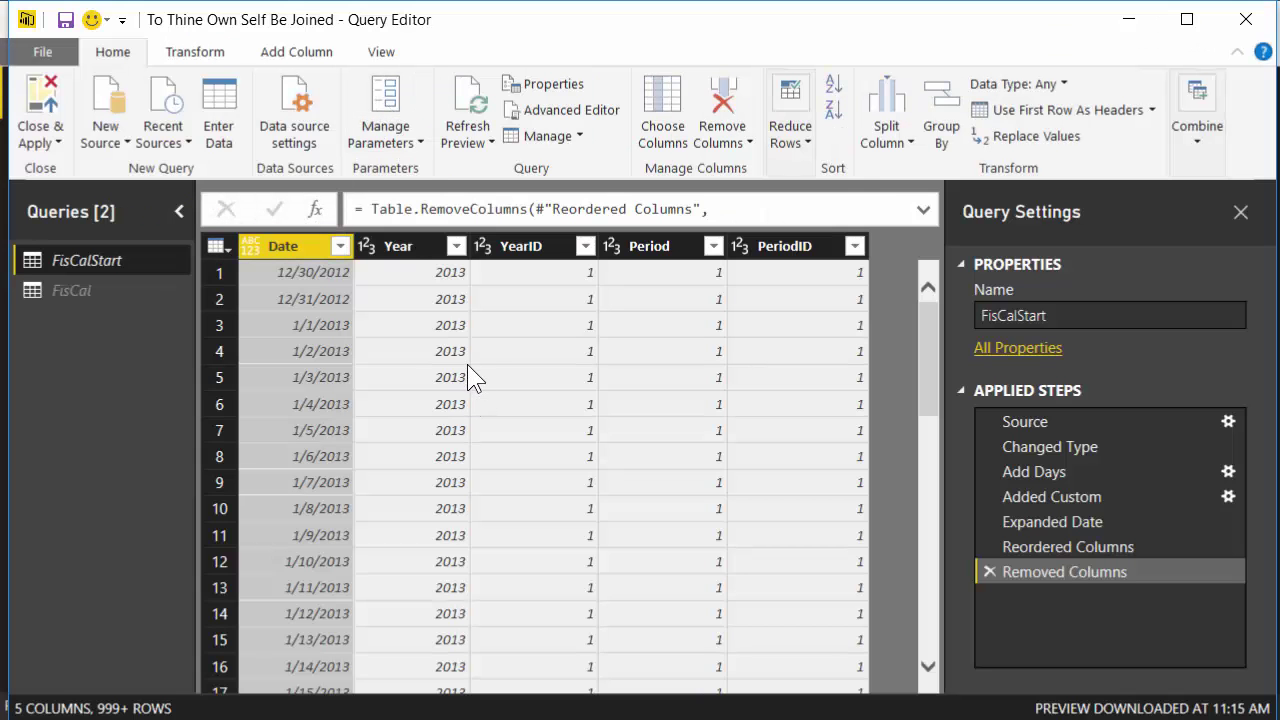
left_click(89, 290)
scroll(598, 557, "down", 20)
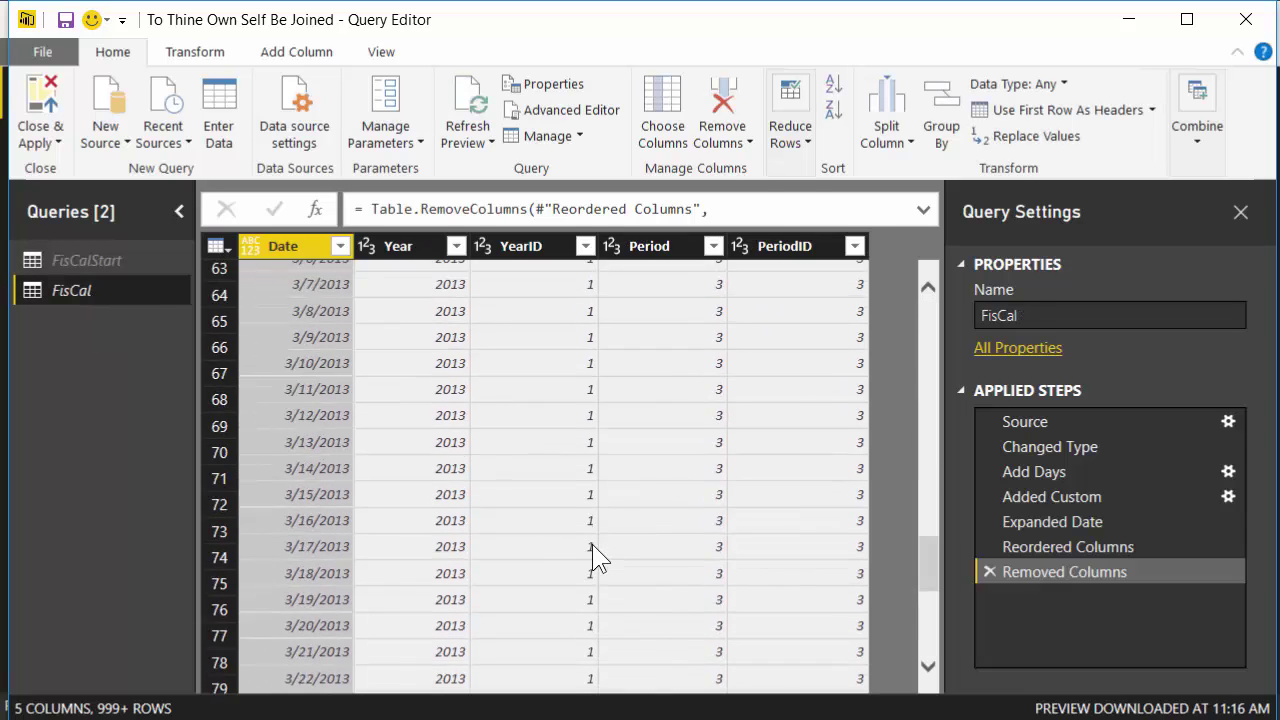
scroll(597, 557, "down", 20)
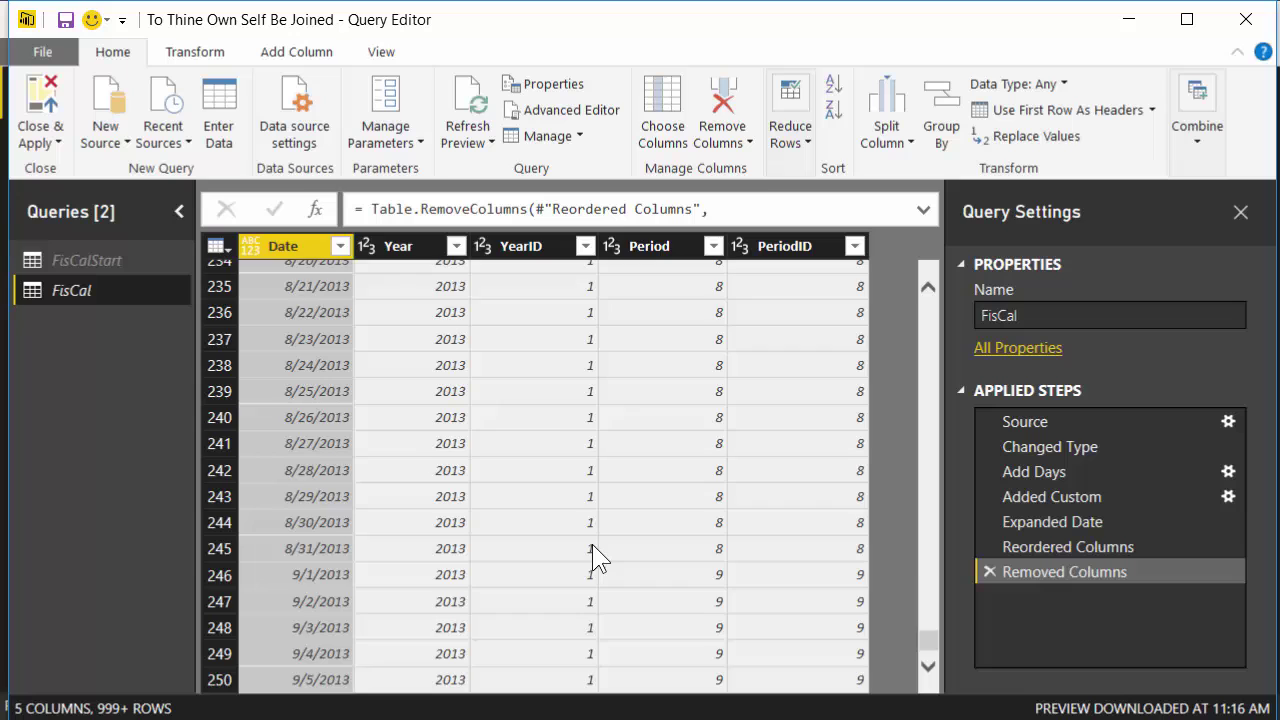
scroll(592, 548, "down", 10)
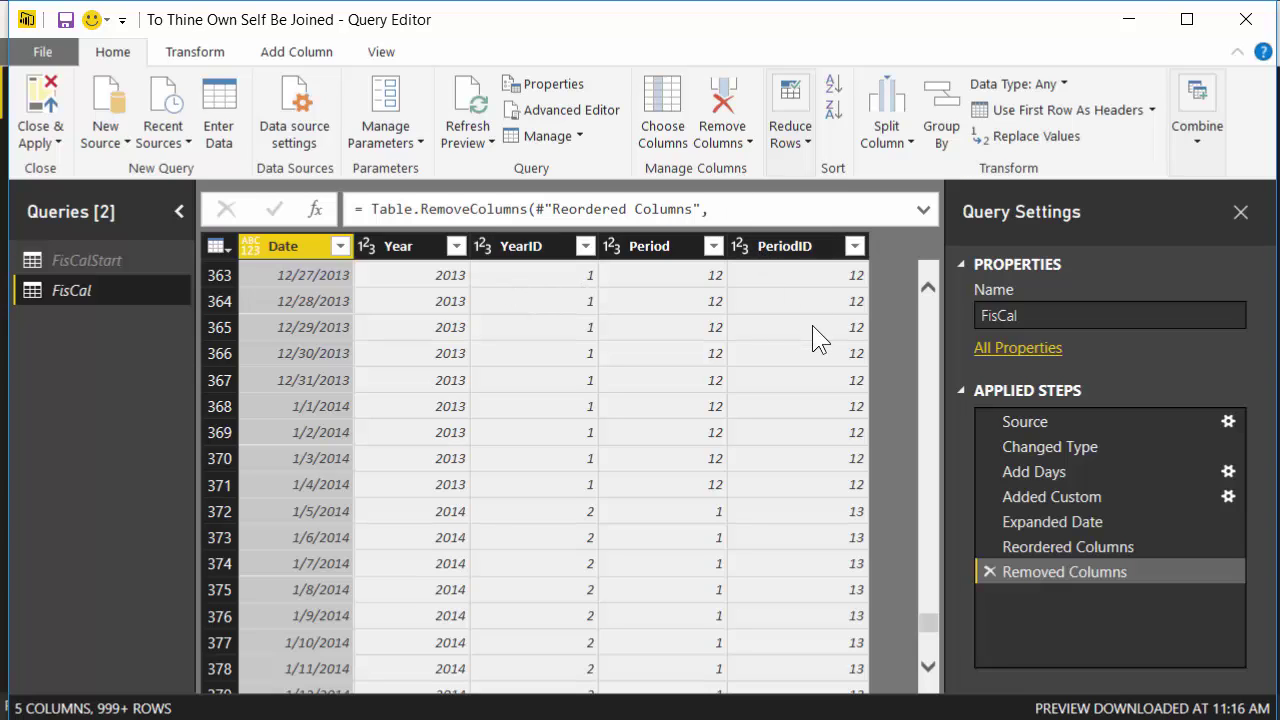
scroll(812, 325, "up", 20)
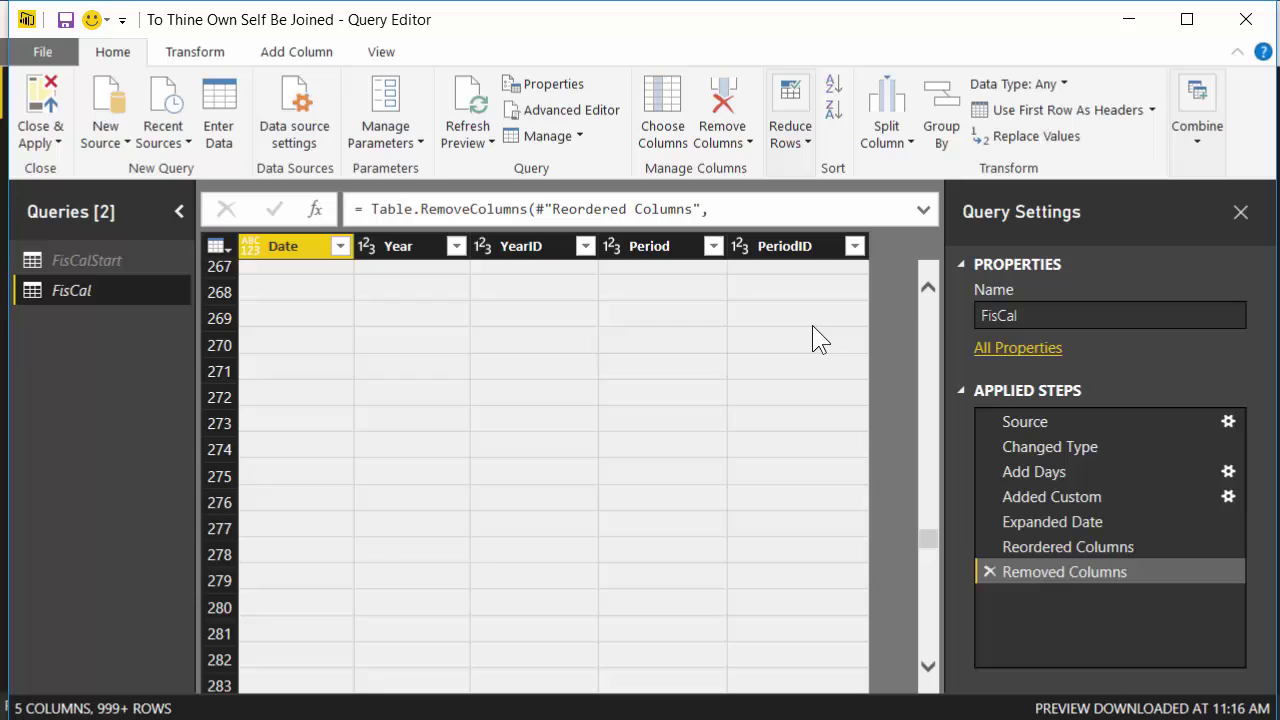
scroll(934, 318, "up", 20)
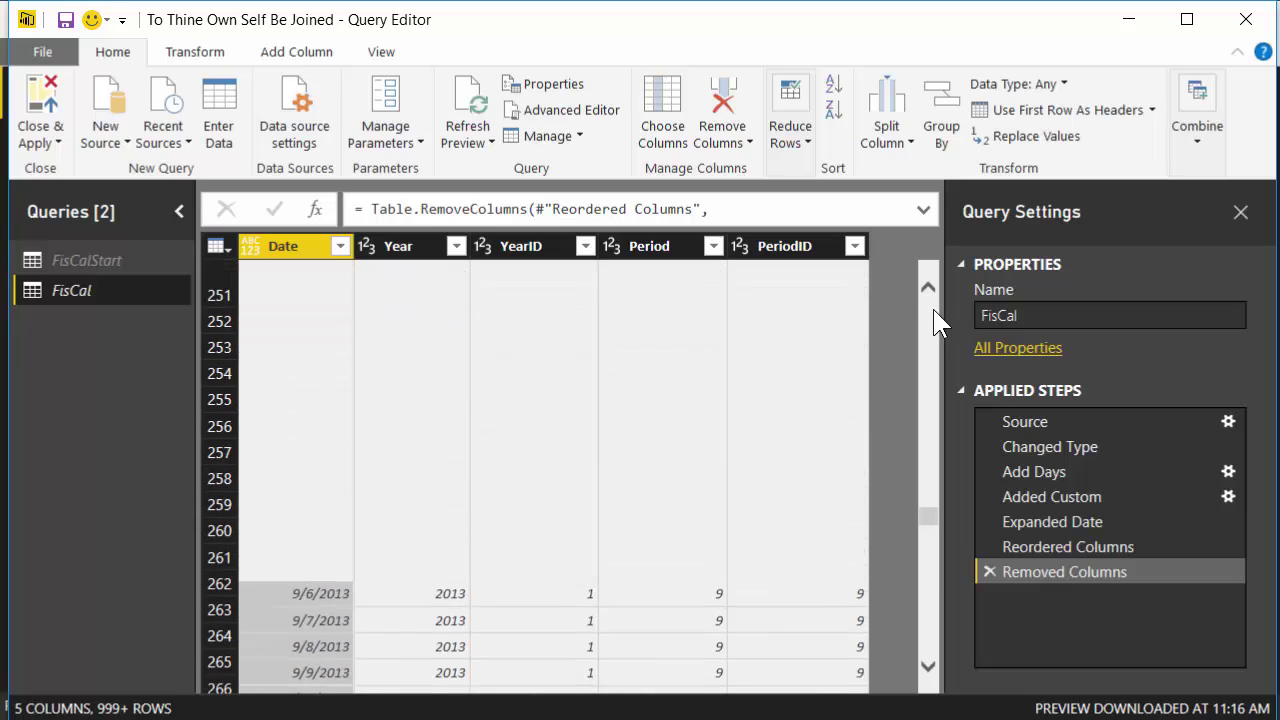
scroll(934, 318, "up", 20)
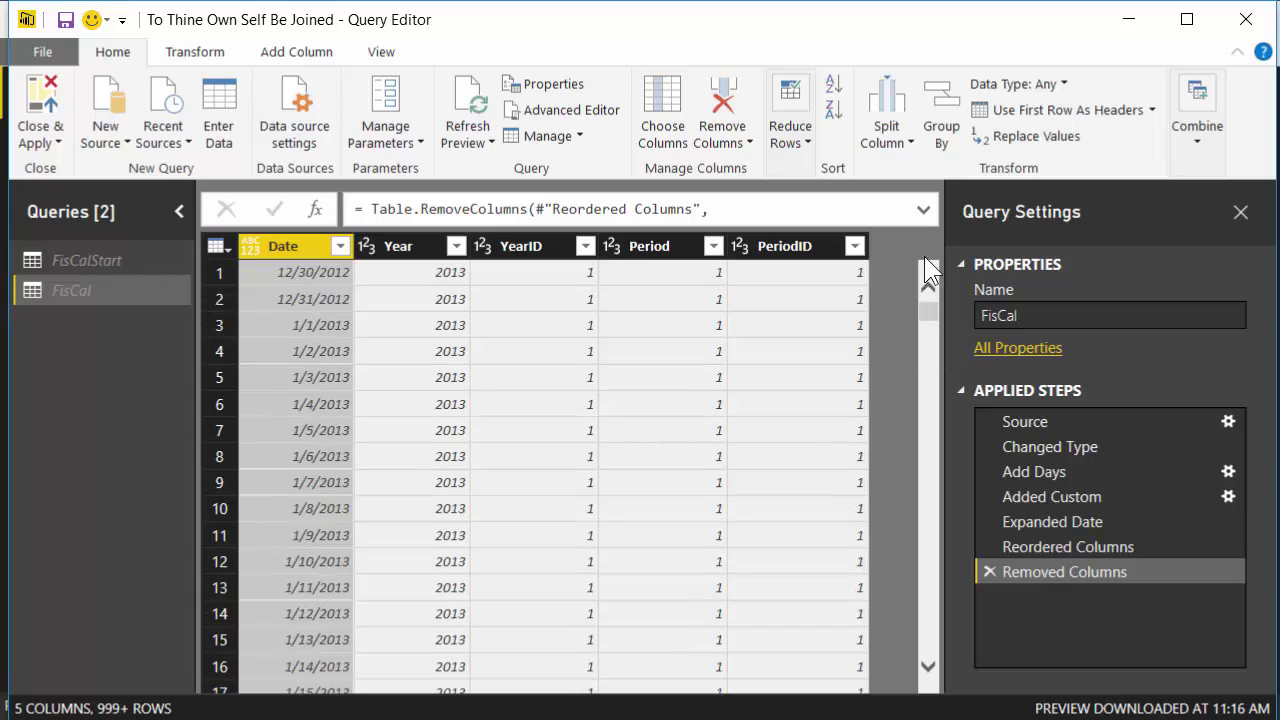
Step: Add a custom column named SysDate with the formula Date.from(DateTime.FixedLocalNow())
left_click(264, 49)
left_click(44, 81)
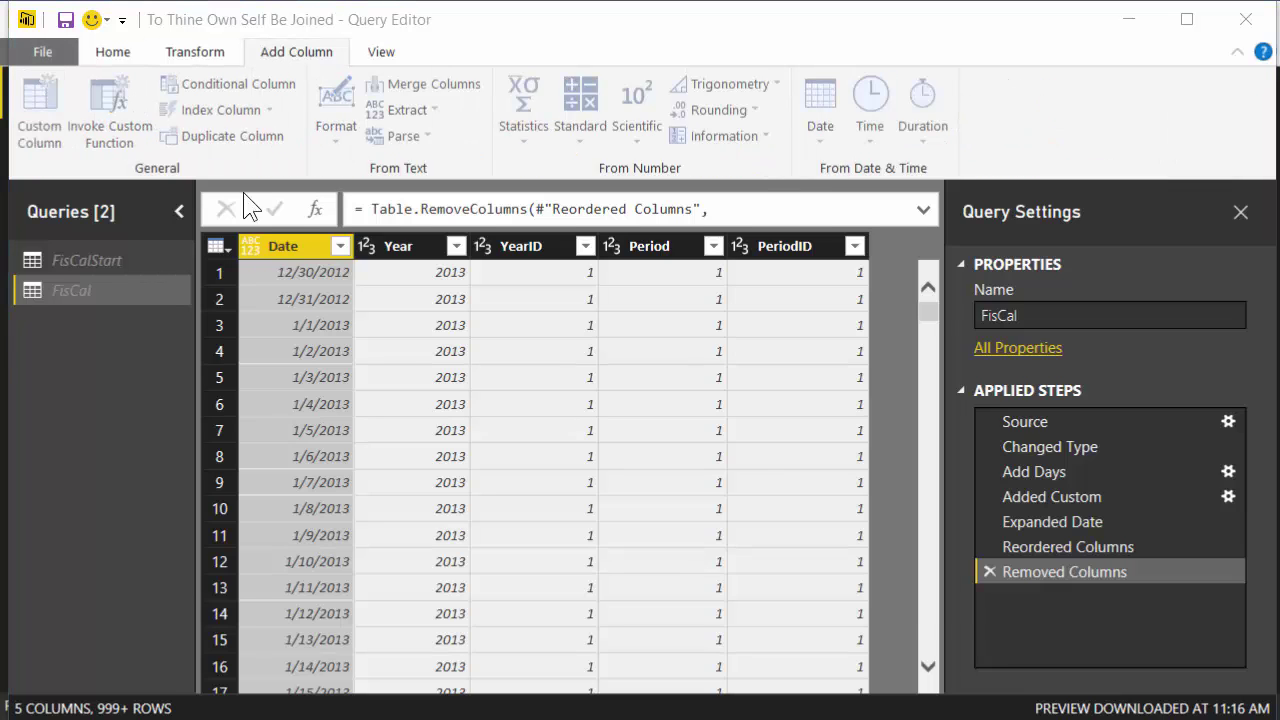
double_click(381, 231)
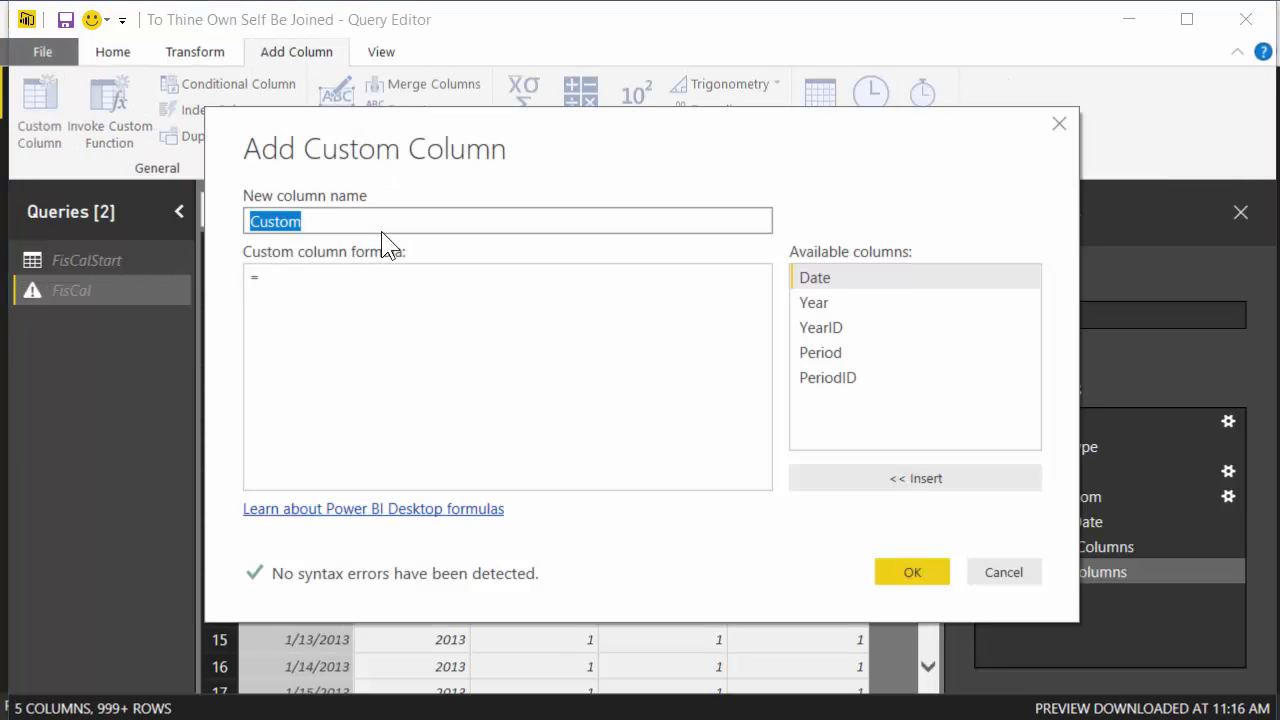
type("SysDate")
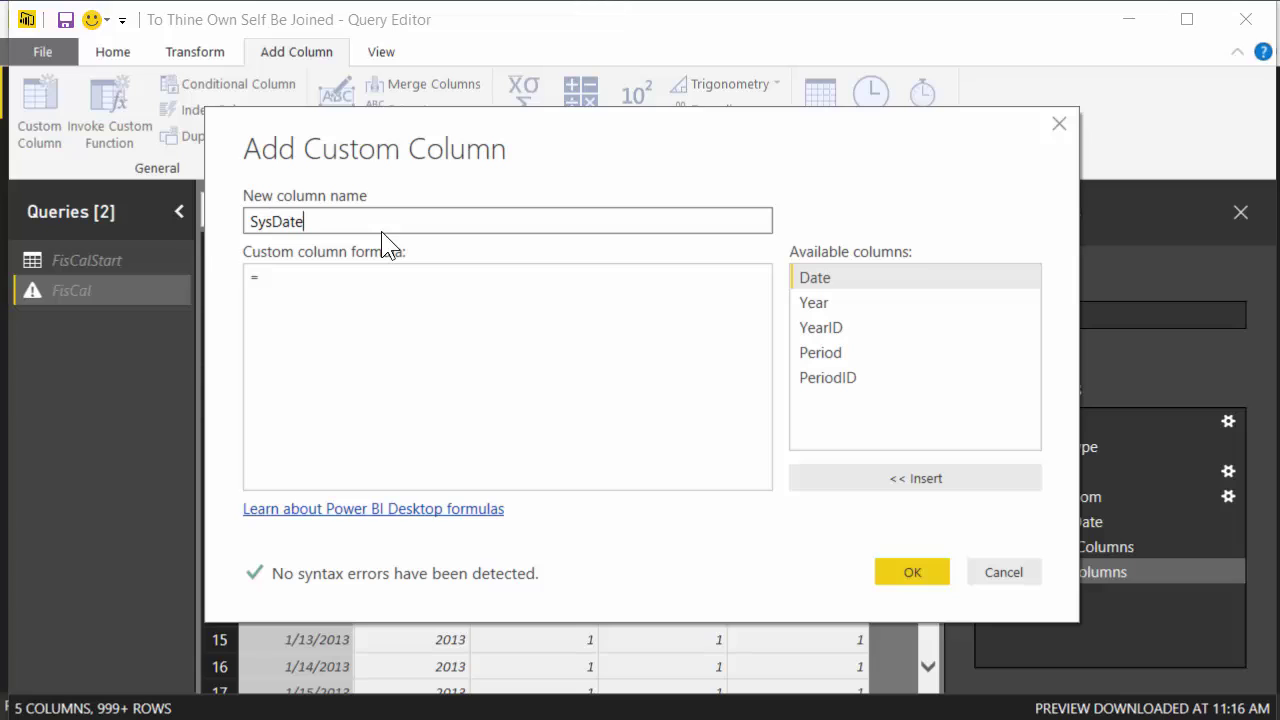
left_click(381, 309)
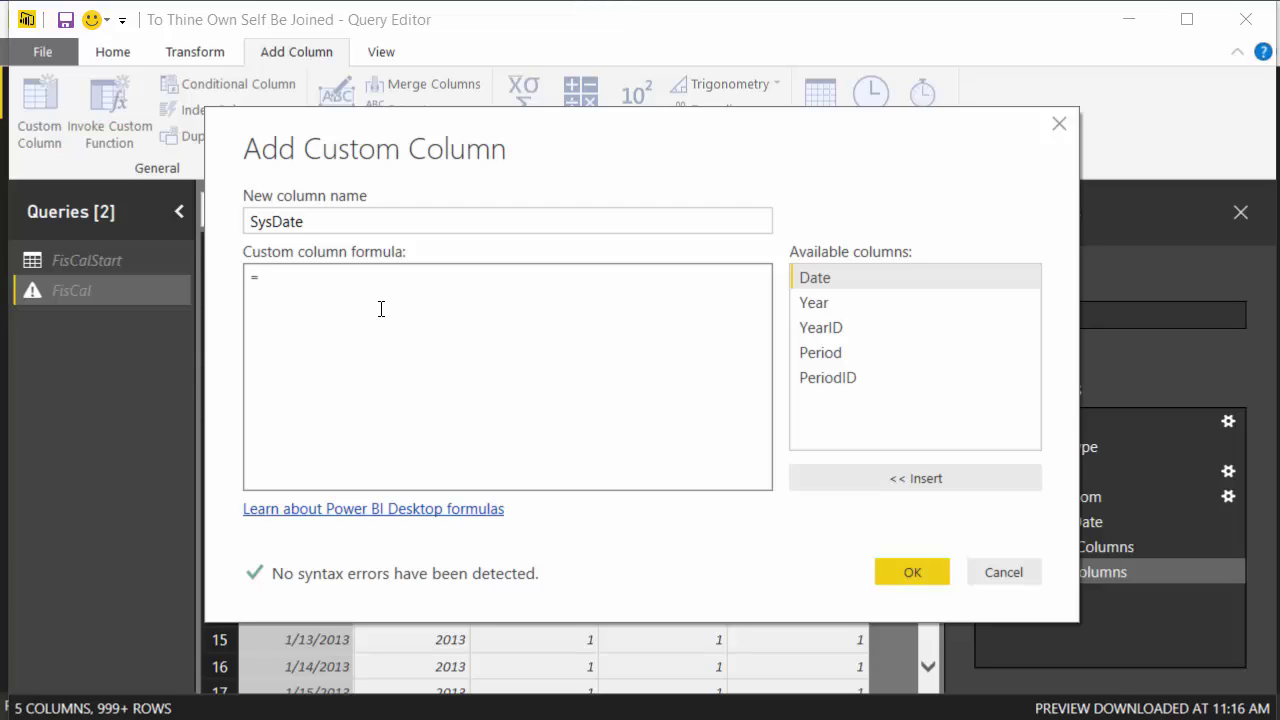
type("DateTime.FixedLocal")
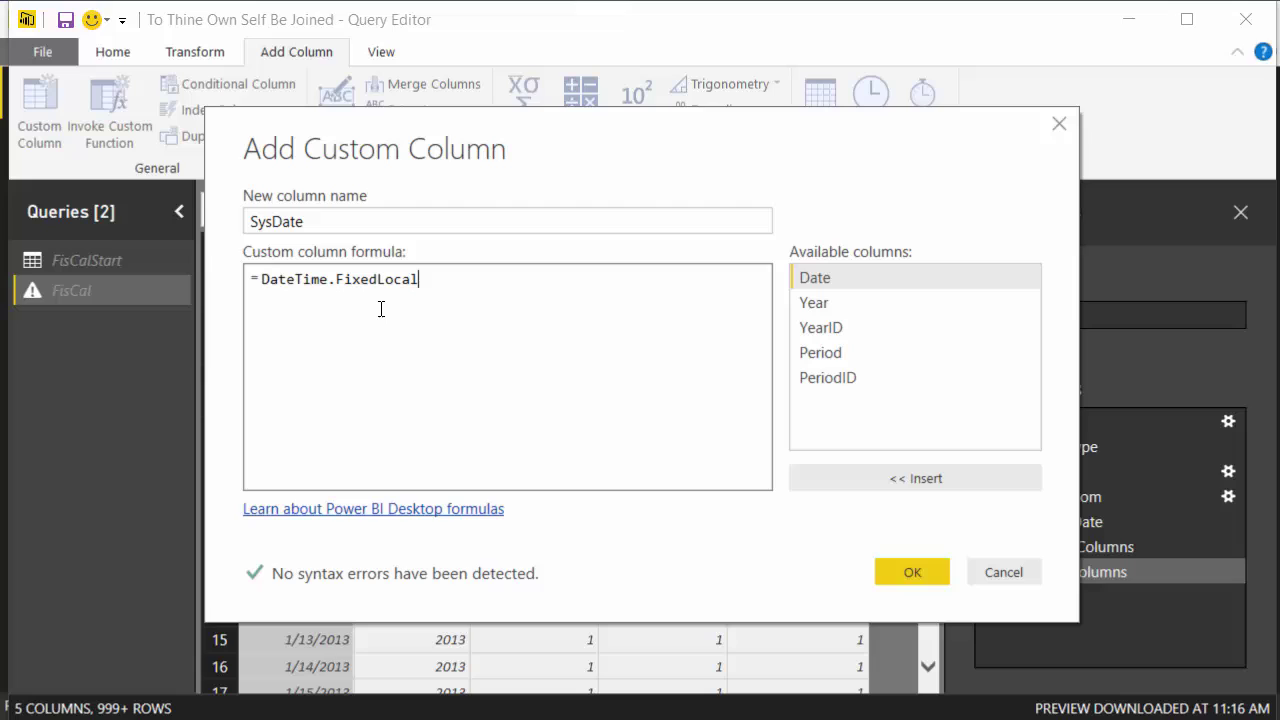
type("Now()")
key("ctrl+Left")
key("ctrl+Left")
key("ctrl+Left")
key("ctrl+Left")
type("Date.fro")
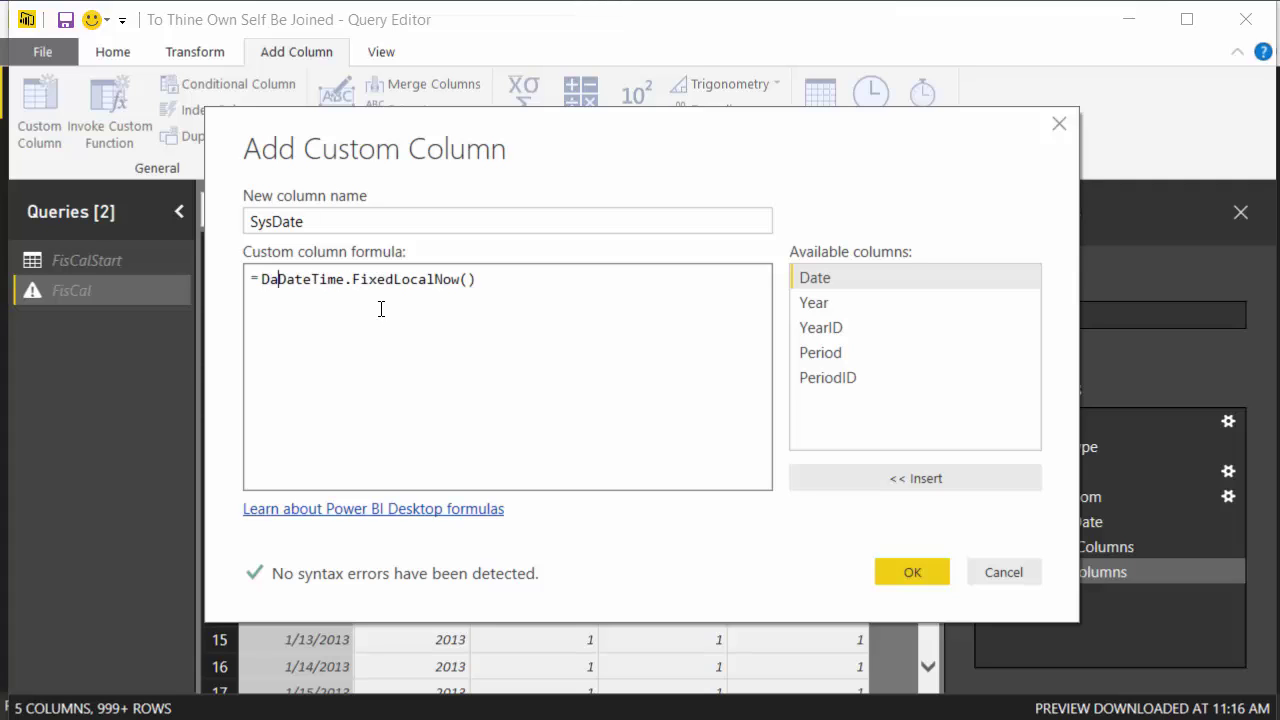
type("m(")
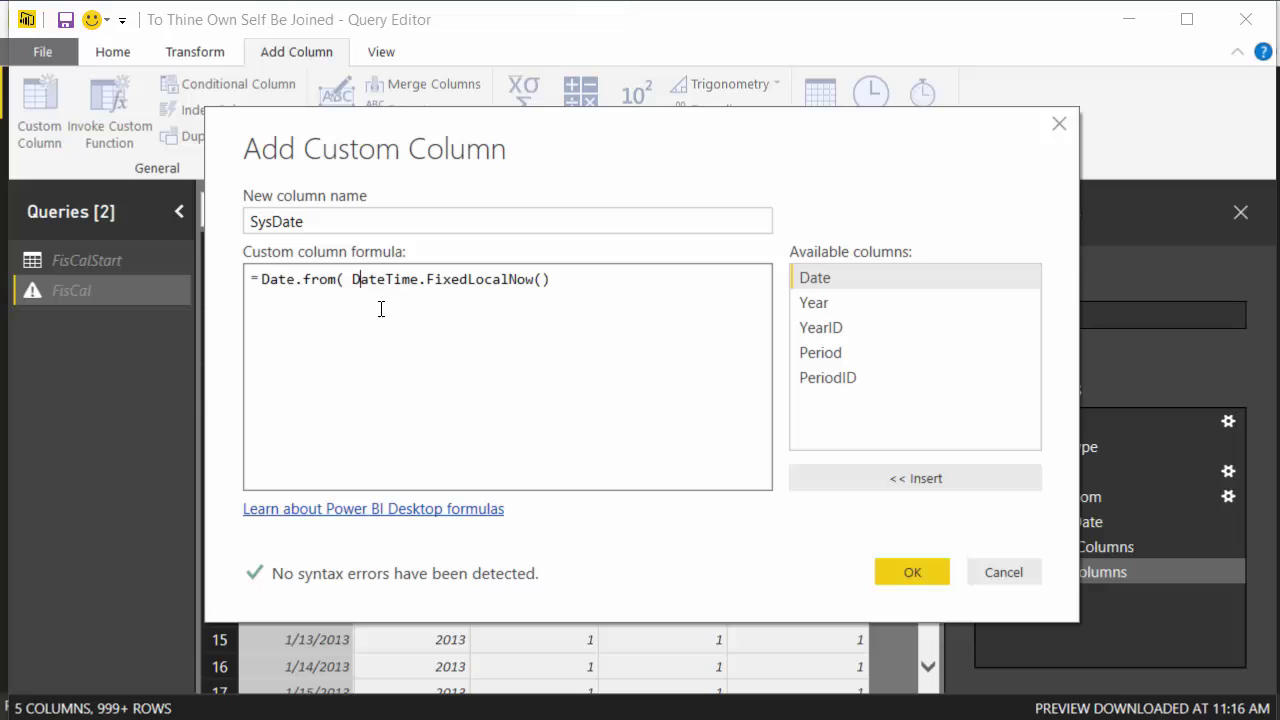
key("Right")
key("Right")
key("Right")
key("Right")
key("Right")
key("Right")
key("Right")
key("Right")
key("Right")
key("Right")
key("Right")
key("Right")
key("Right")
key("Right")
key("Right")
key("Right")
key("Right")
key("Right")
key("Right")
key("Right")
type(")")
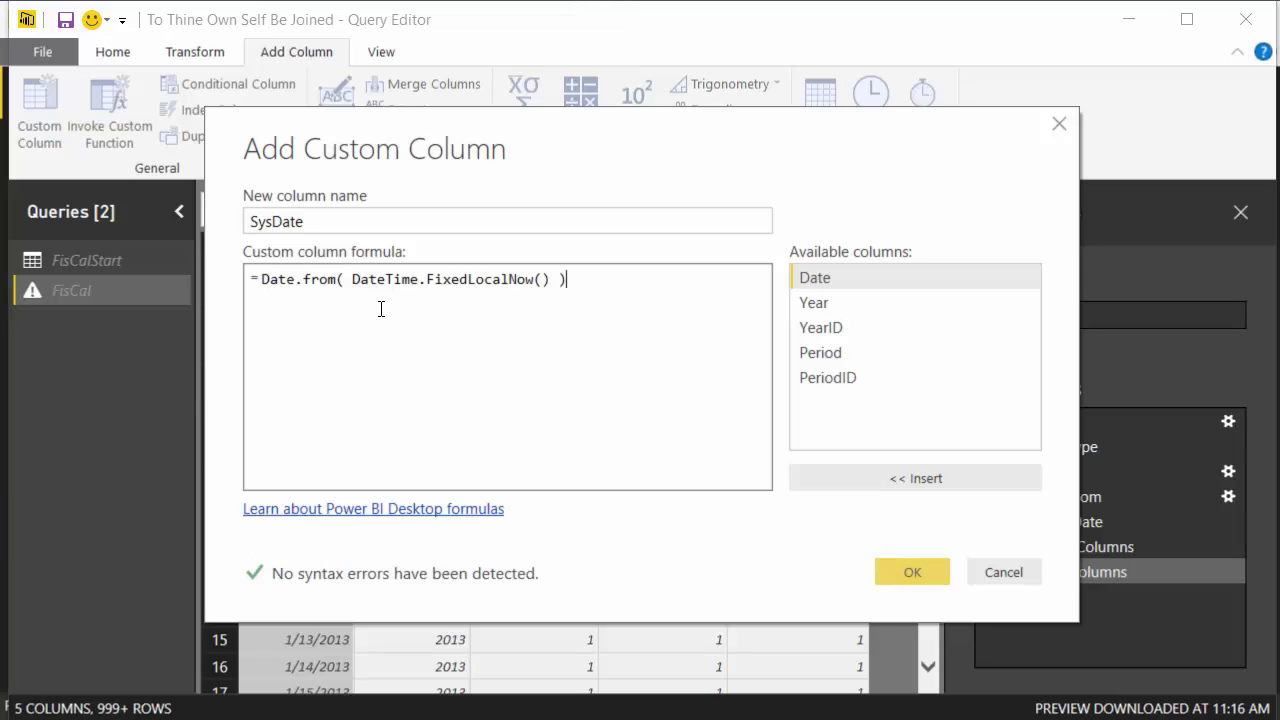
left_click(907, 572)
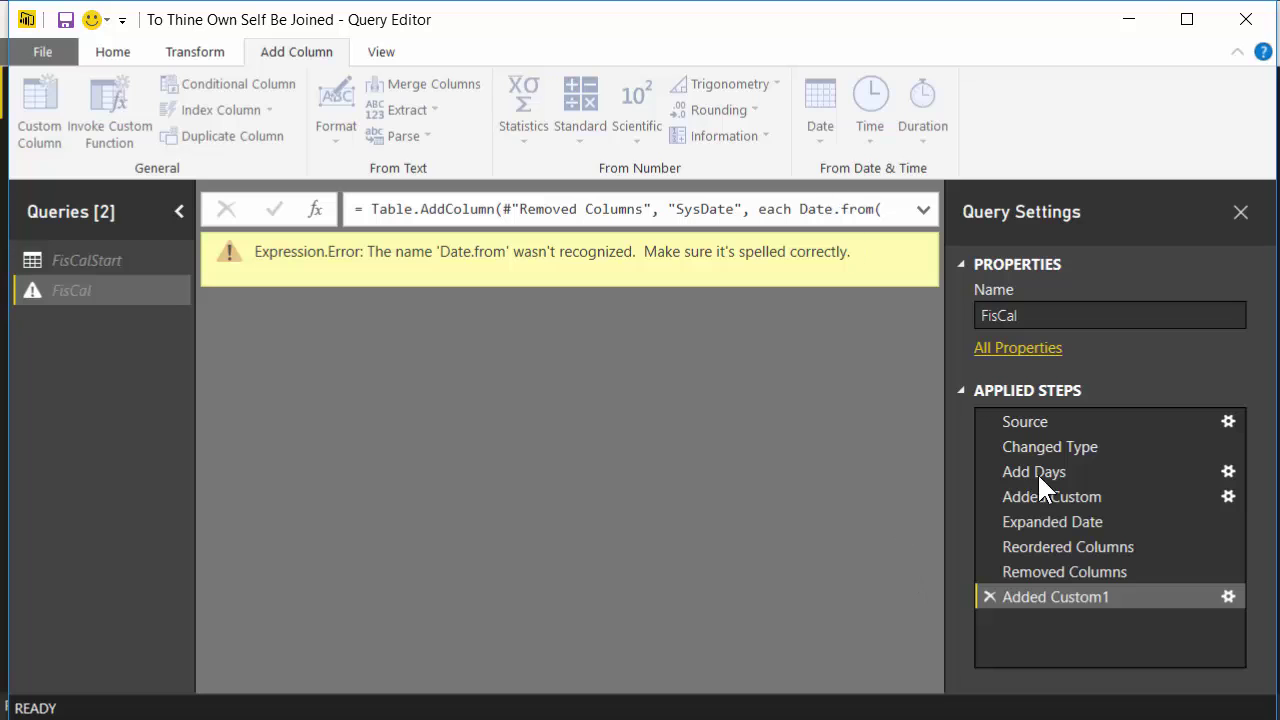
Step: Fix the SysDate formula's casing to Date.From(DateTime.FixedLocalNow()) so it shows 3/29/2017
left_click(1227, 596)
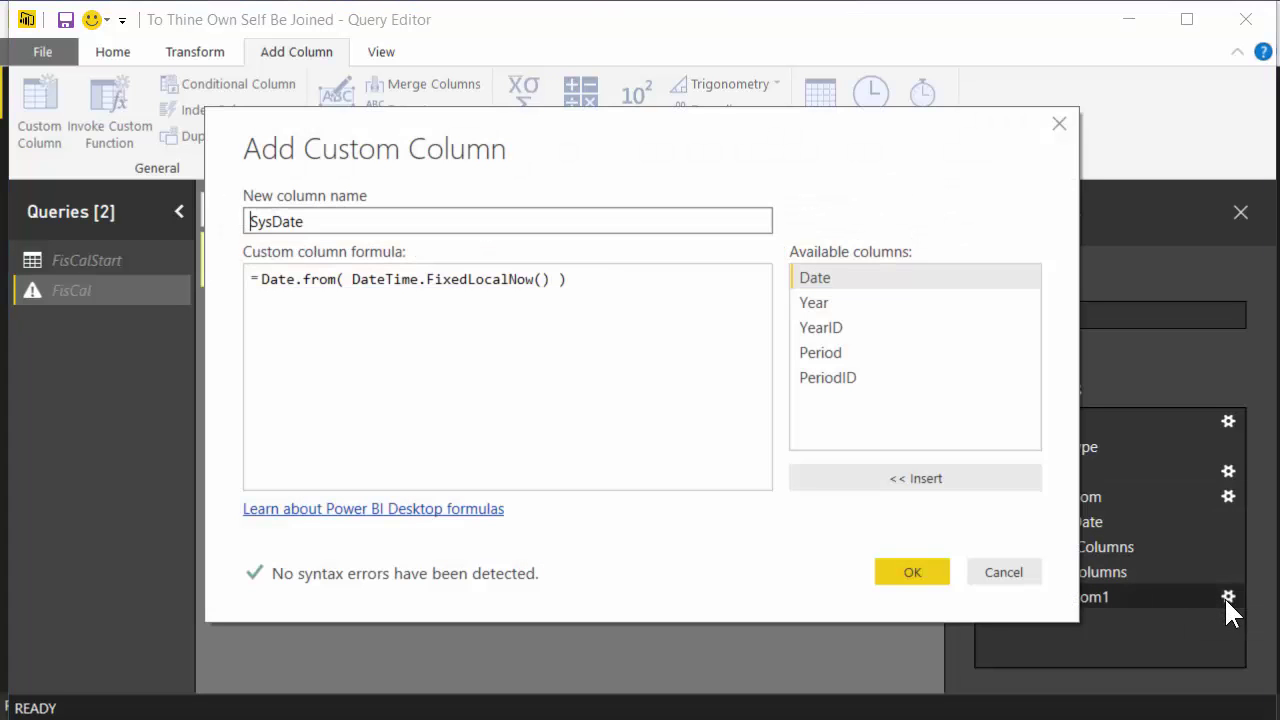
left_click(568, 280)
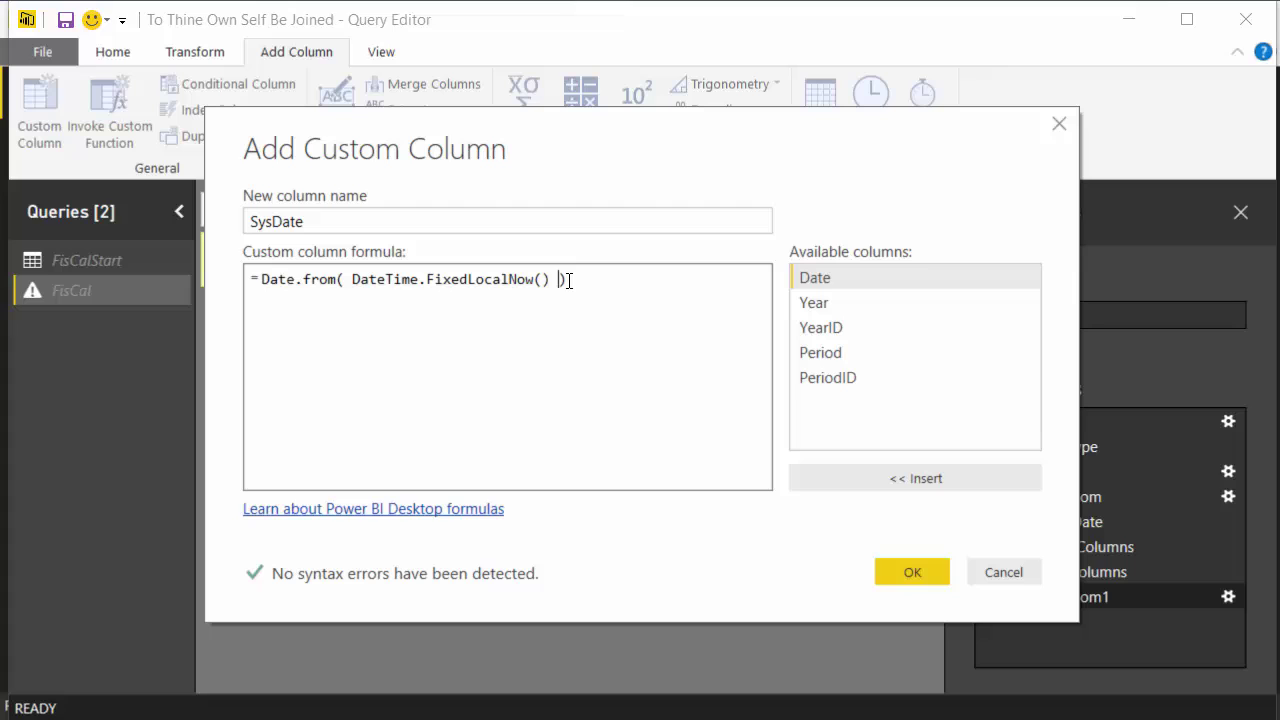
key("ctrl+Left")
key("ctrl+Left")
key("ctrl+Left")
key("ctrl+Left")
key("Right")
key("shift+Right")
type("F")
key("Return")
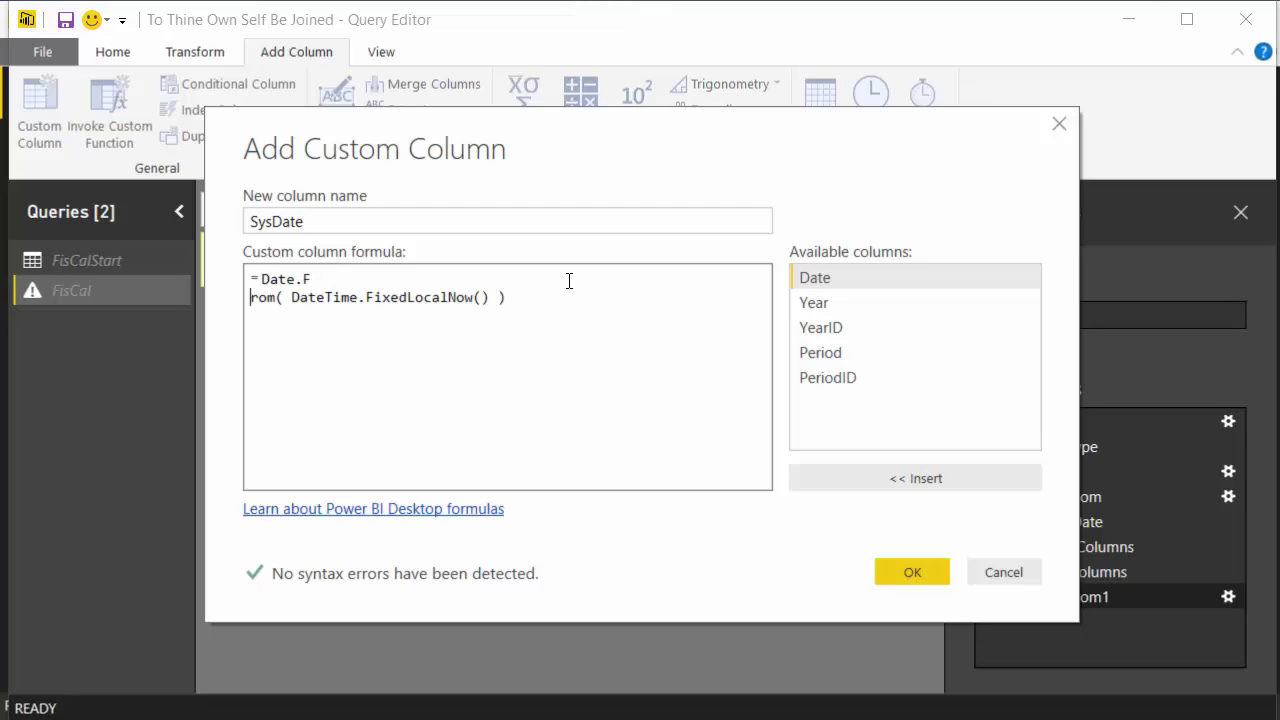
key("BackSpace")
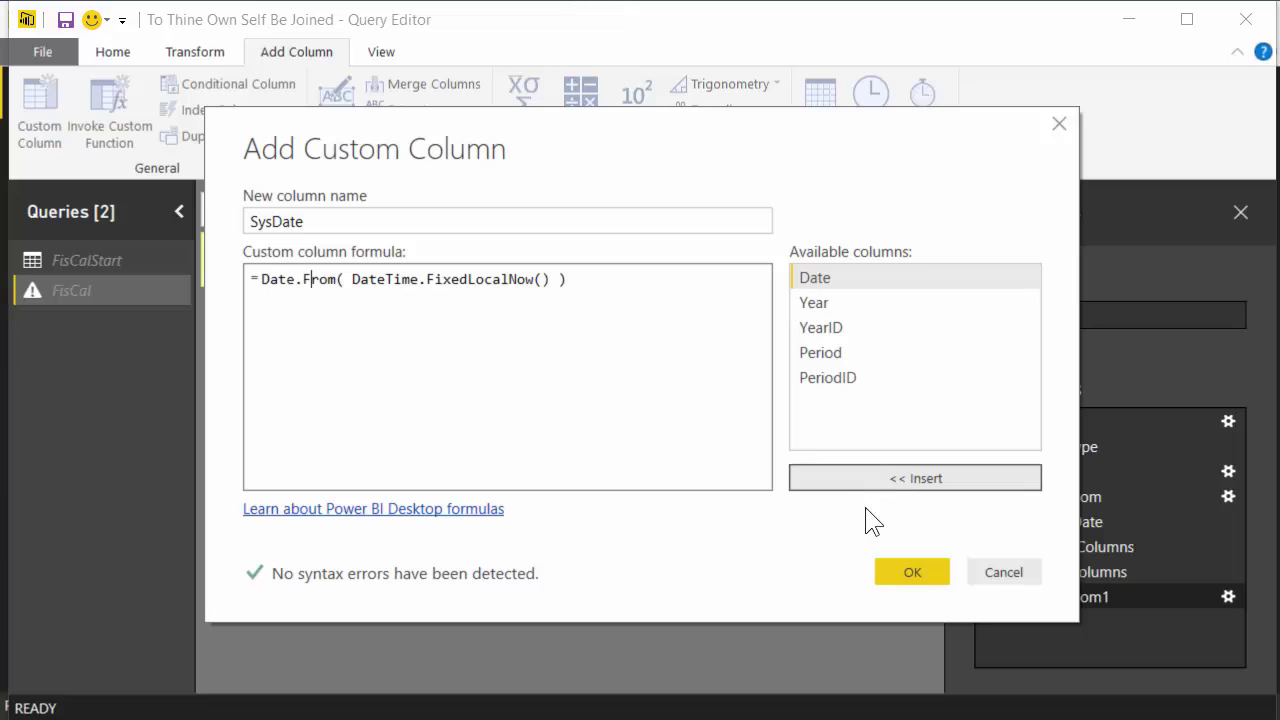
left_click(898, 565)
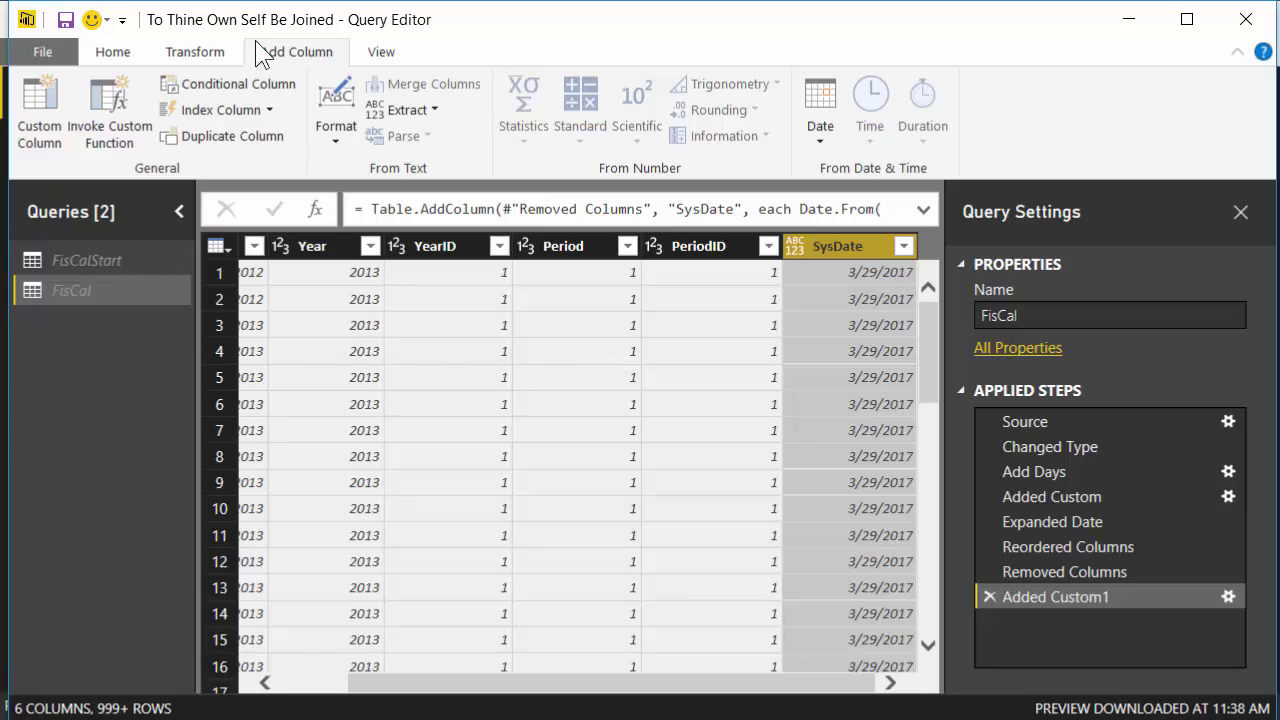
Step: Start a merge of FisCal, choosing FisCal (Current) as the table to join with
left_click(114, 52)
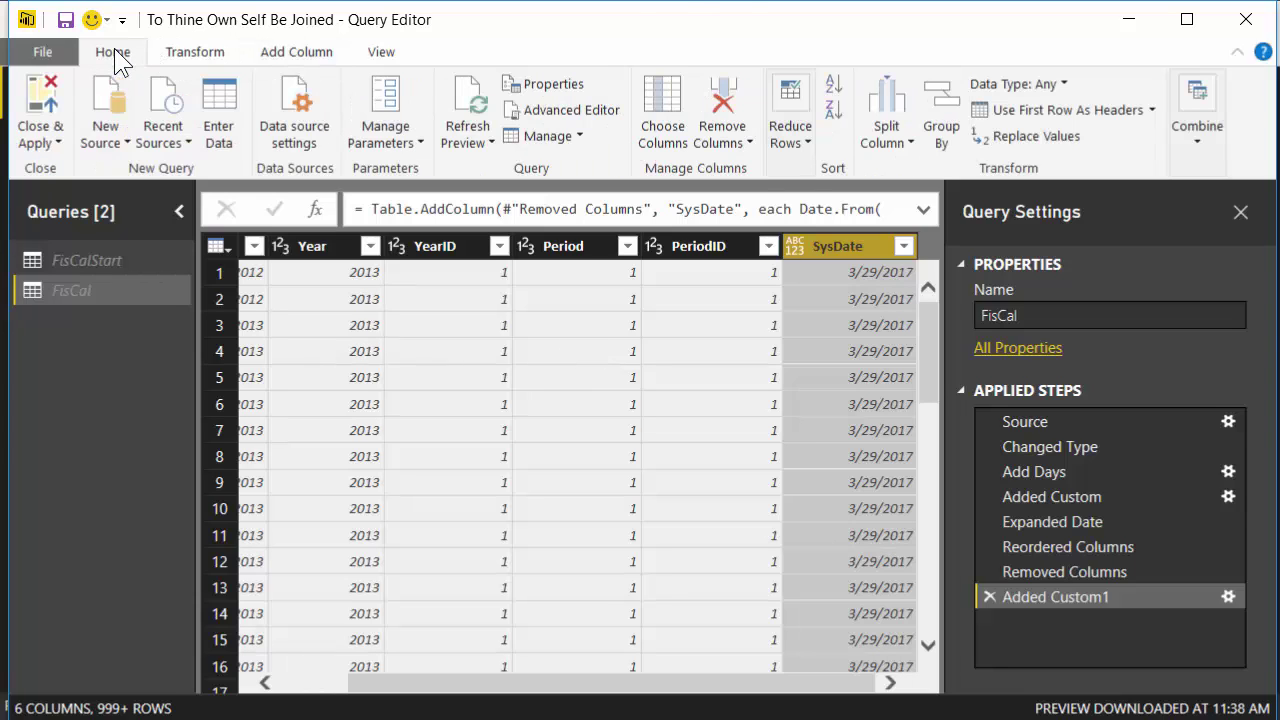
left_click(1180, 142)
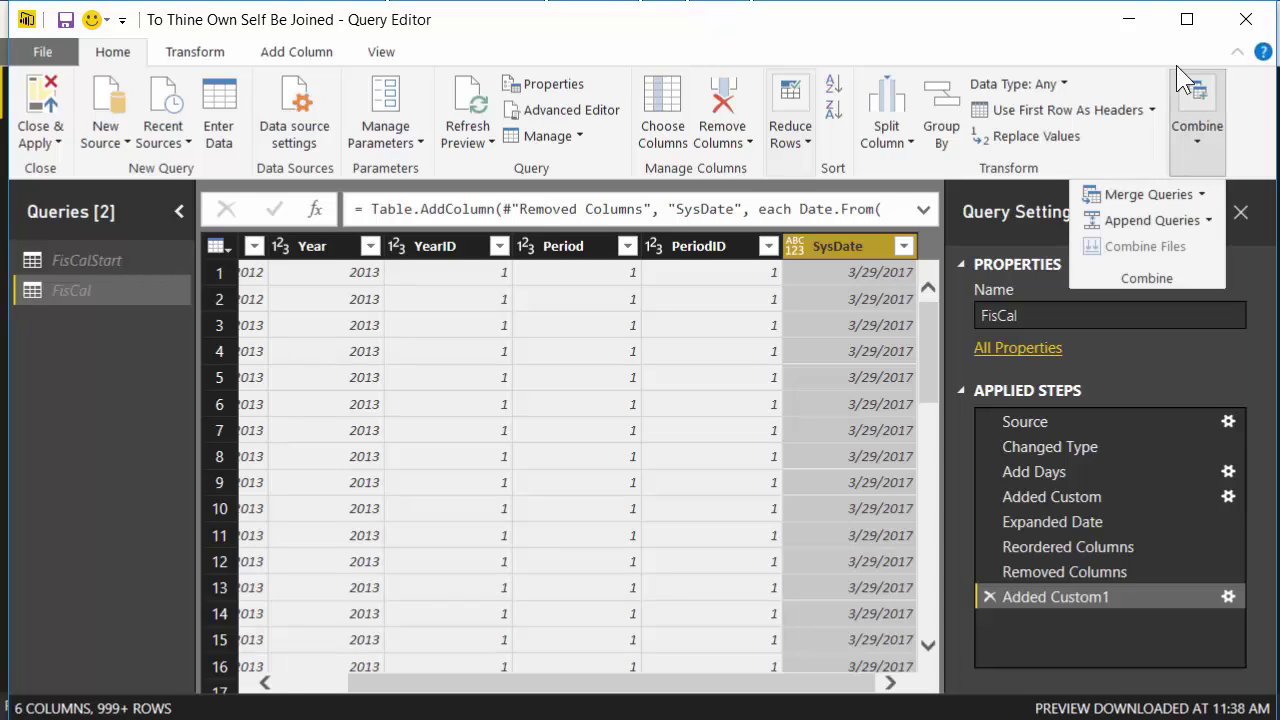
left_click(1202, 193)
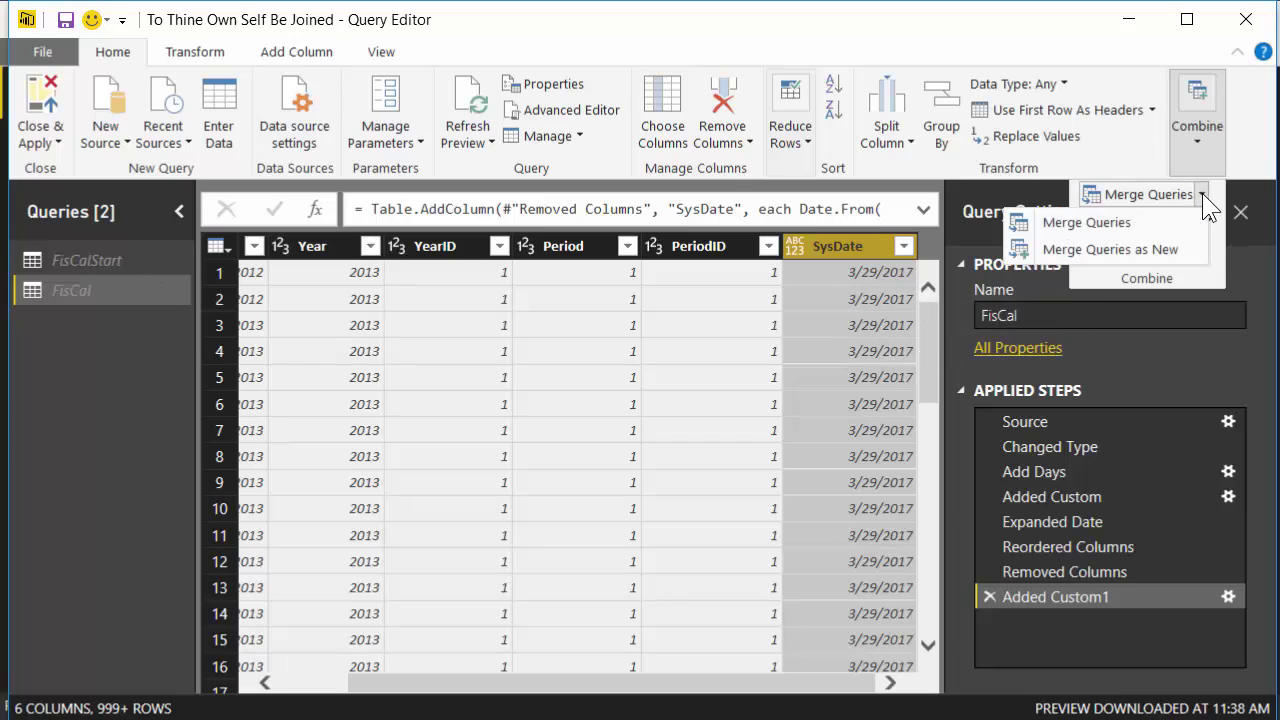
left_click(1091, 223)
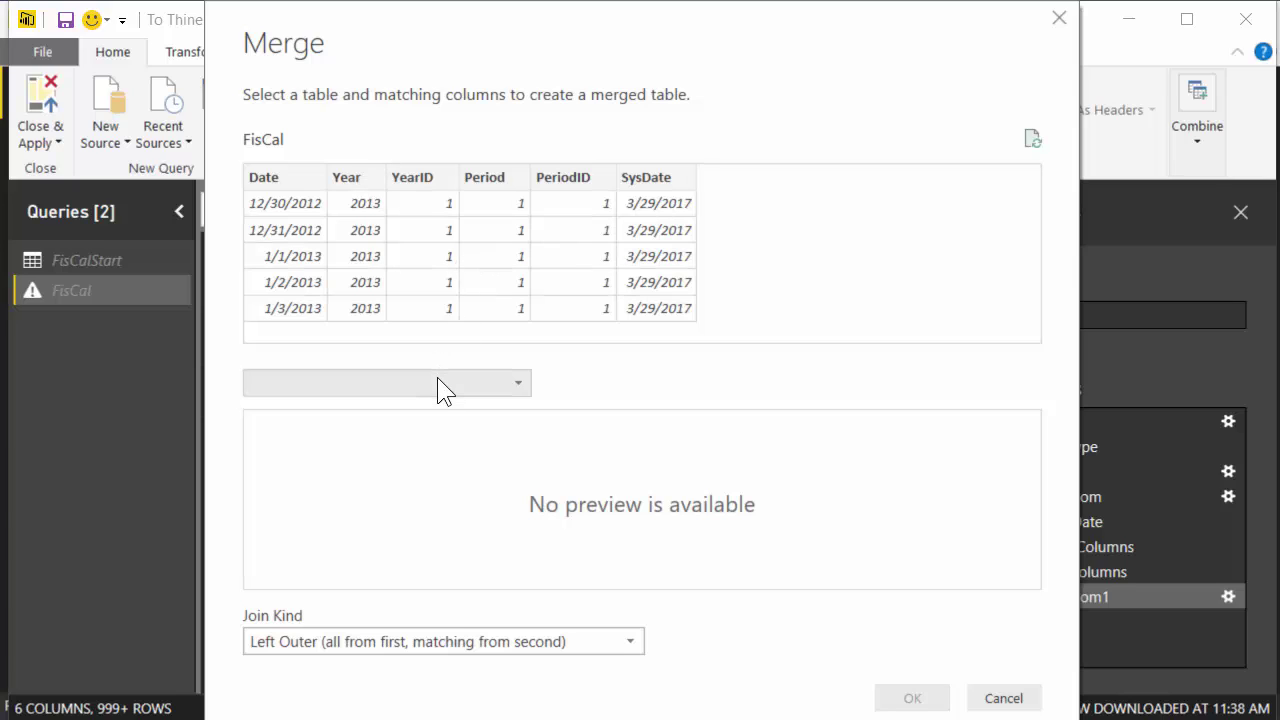
left_click(518, 381)
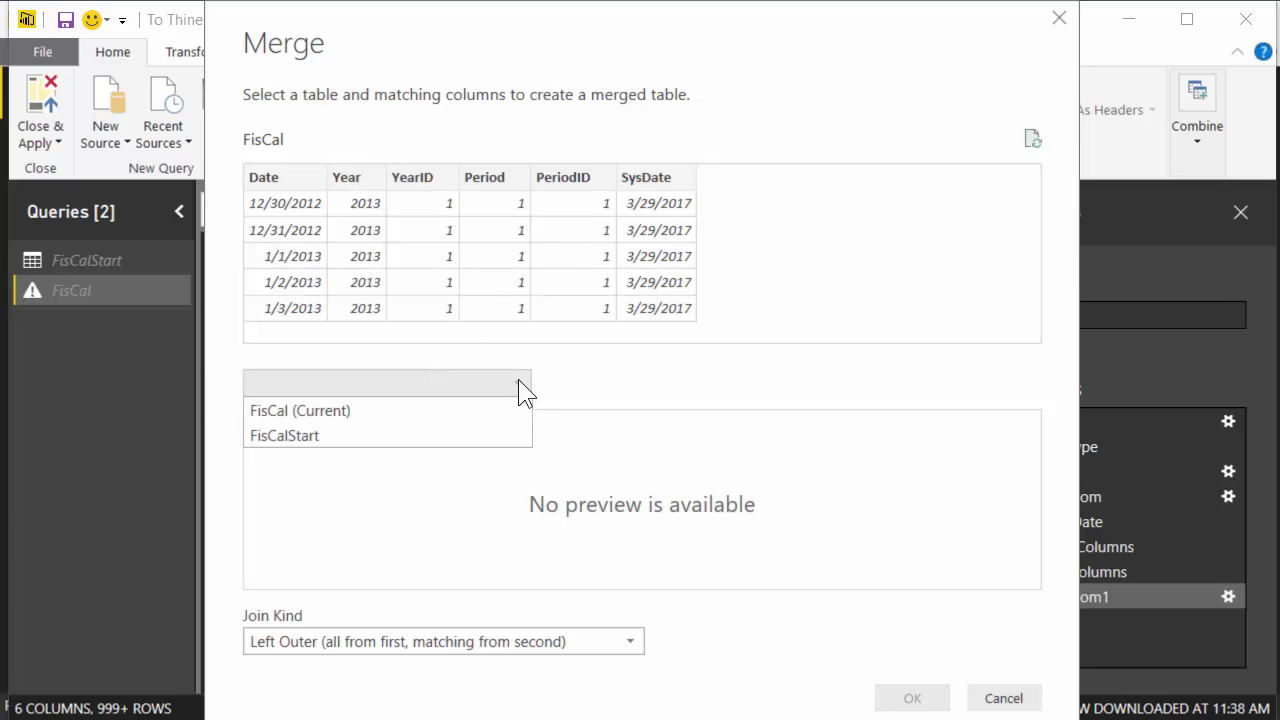
left_click(381, 412)
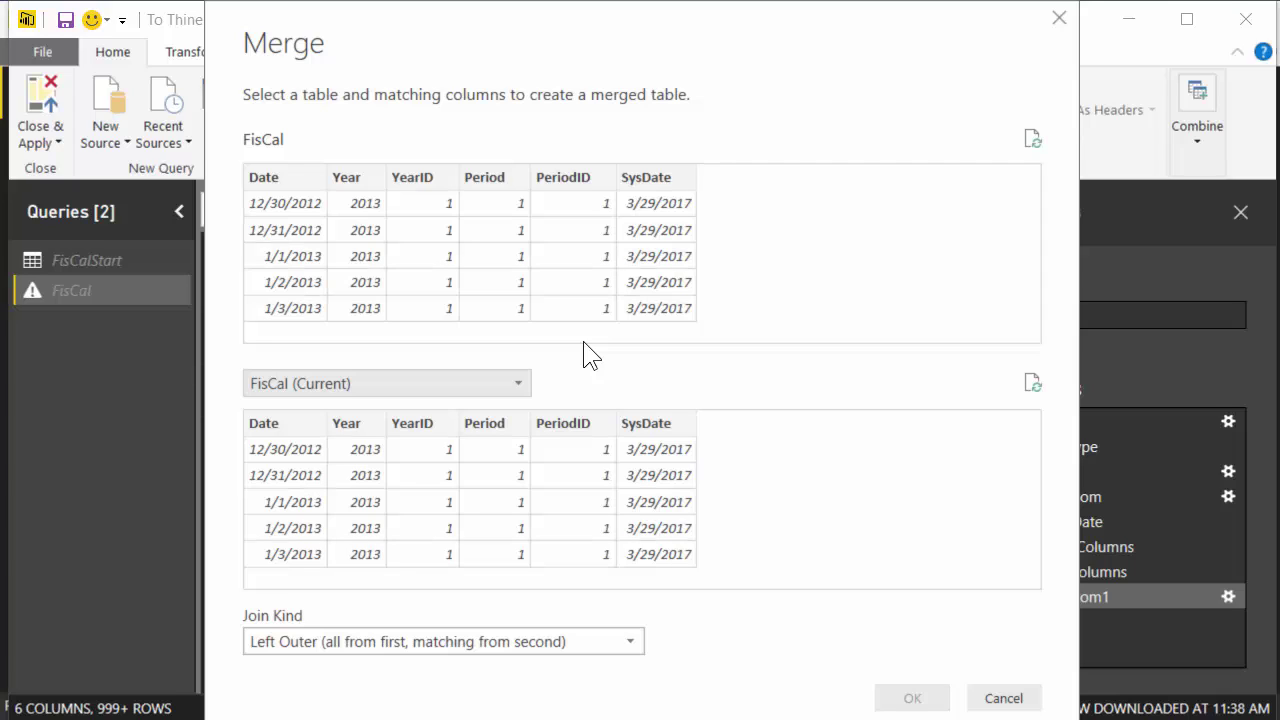
Step: Match the first table's SysDate to the second table's Date with a Left Outer join
left_click(650, 180)
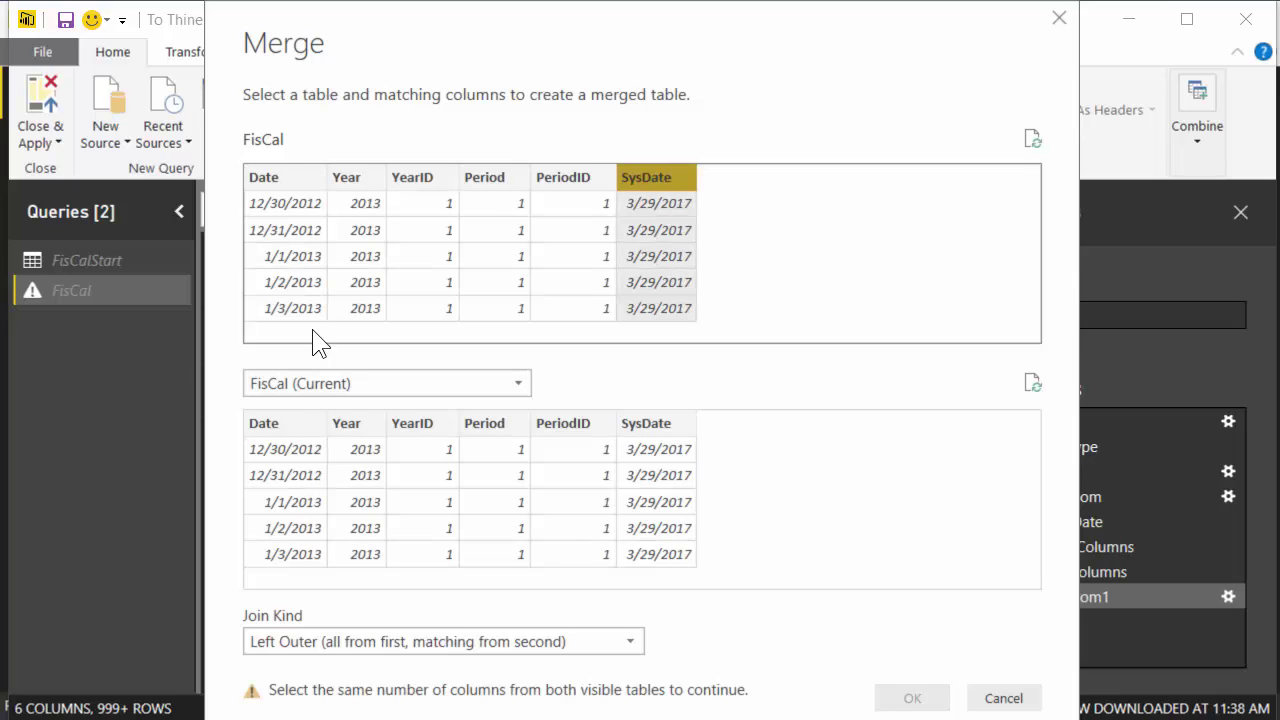
left_click(291, 456)
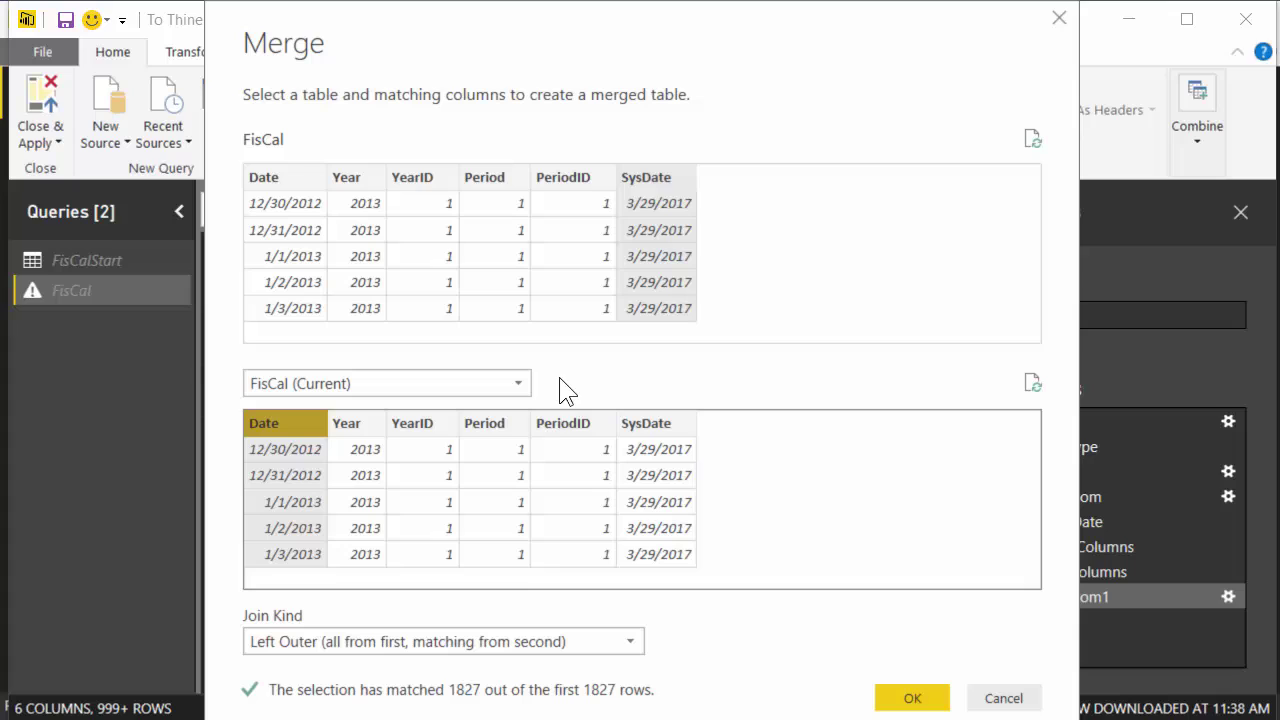
left_click(285, 177)
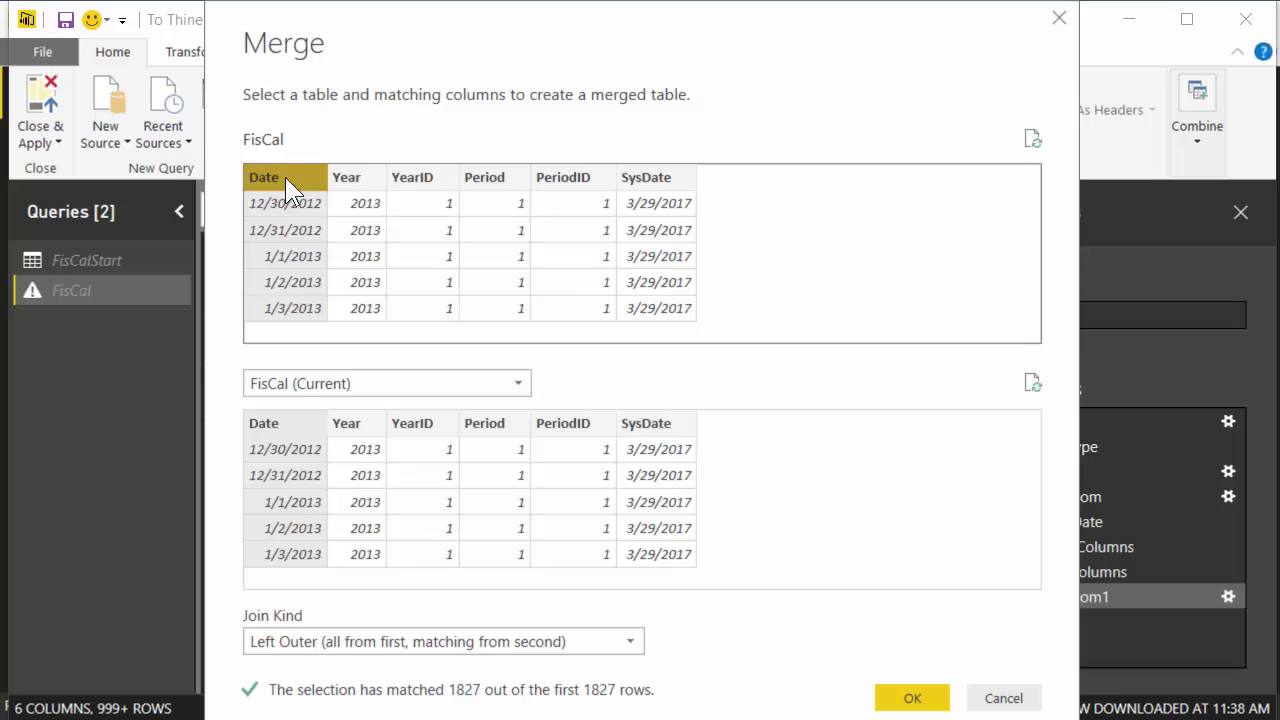
left_click(645, 426)
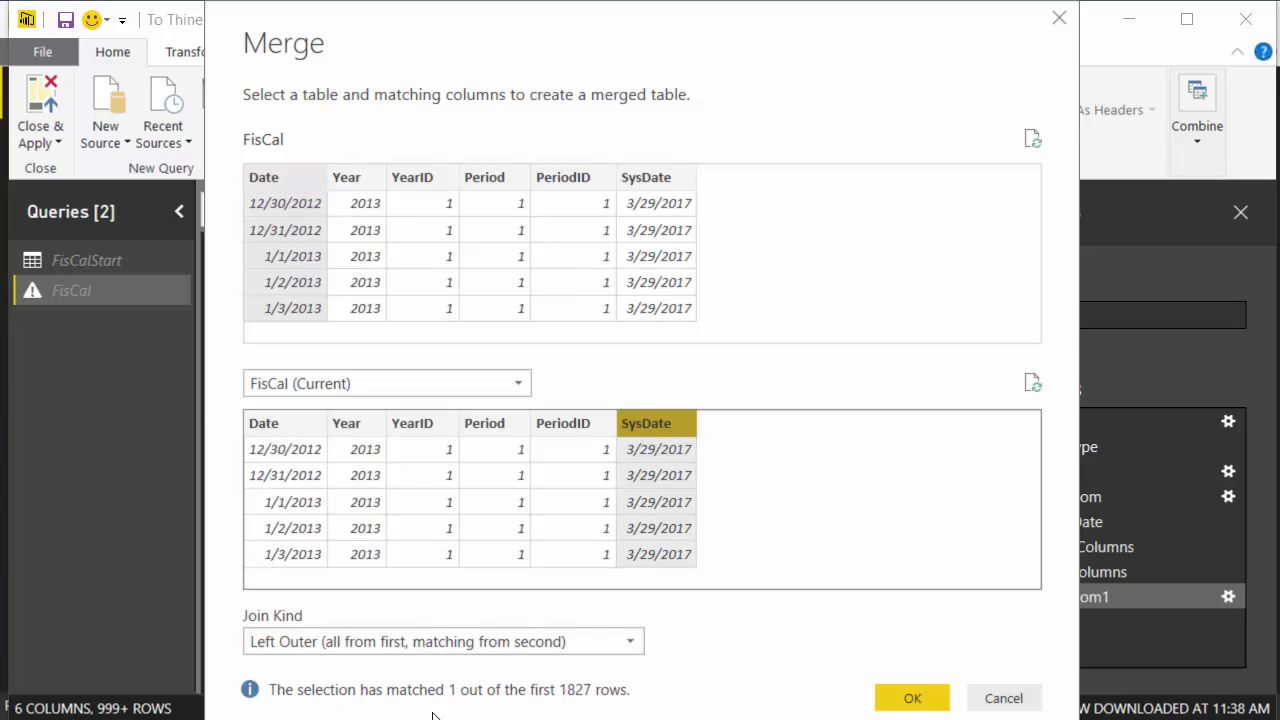
left_click(656, 184)
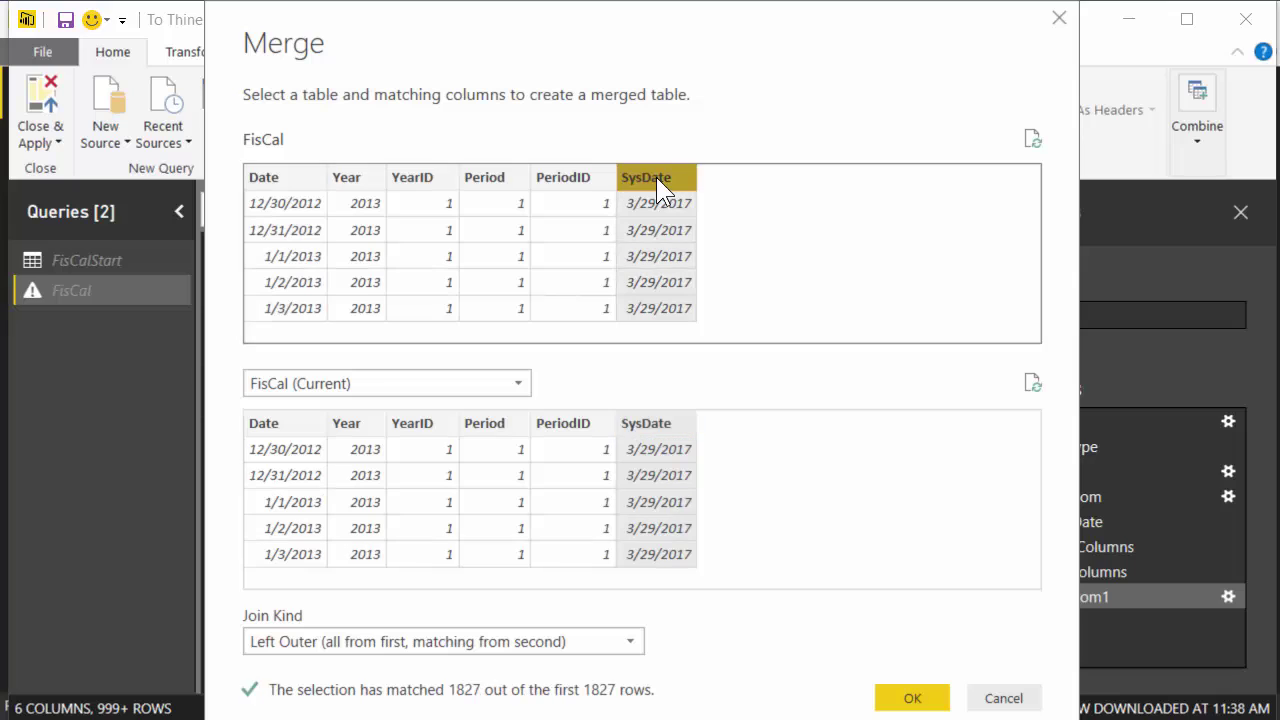
left_click(274, 424)
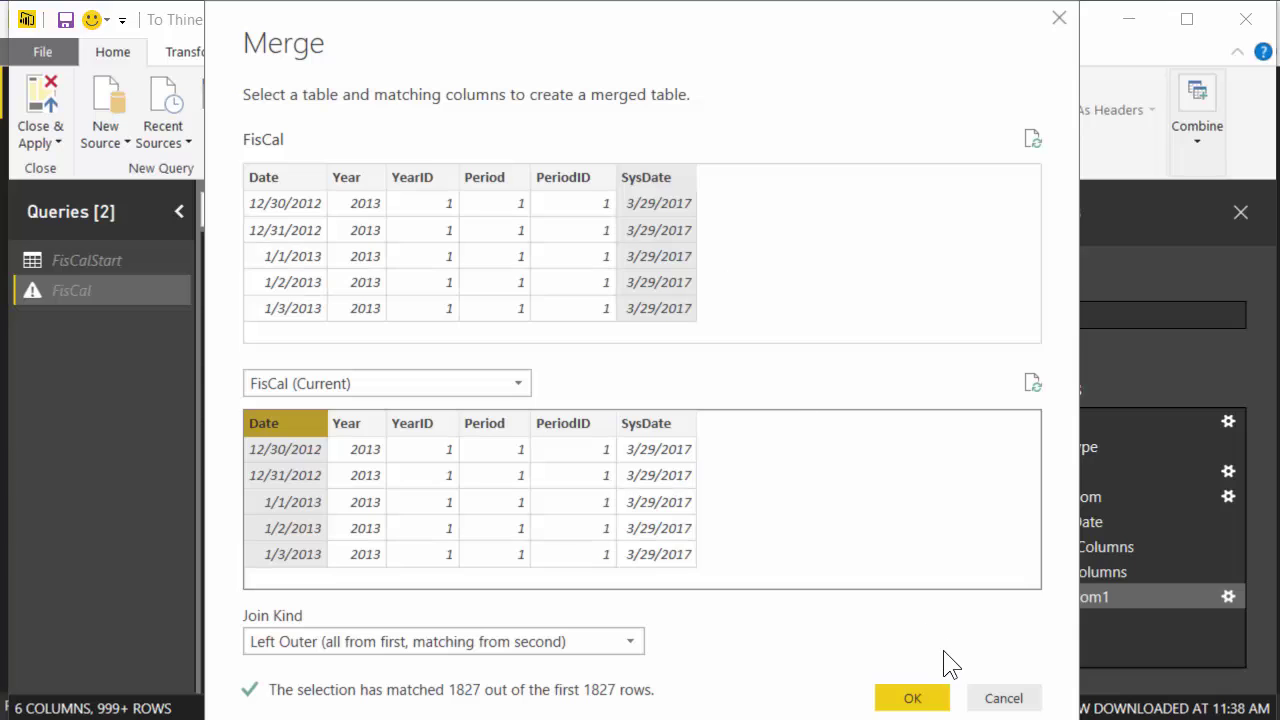
left_click(913, 699)
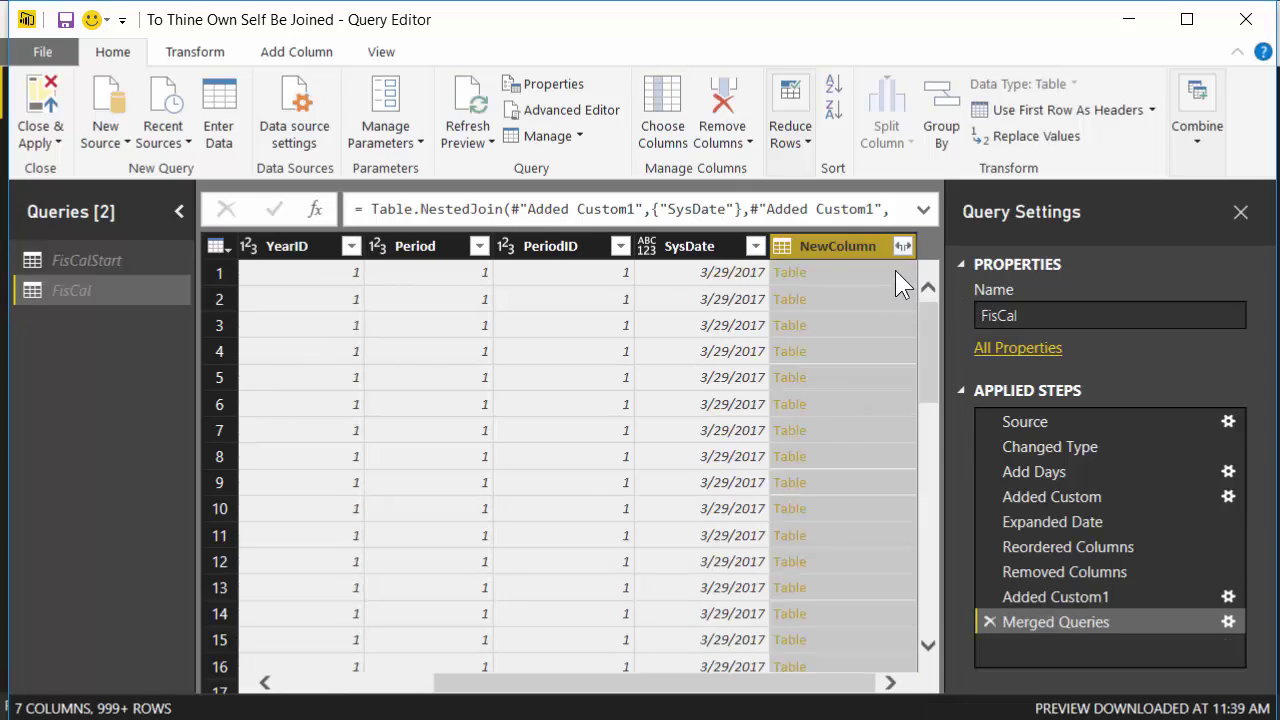
Step: Make the formula bar visible from the View settings
right_click(844, 245)
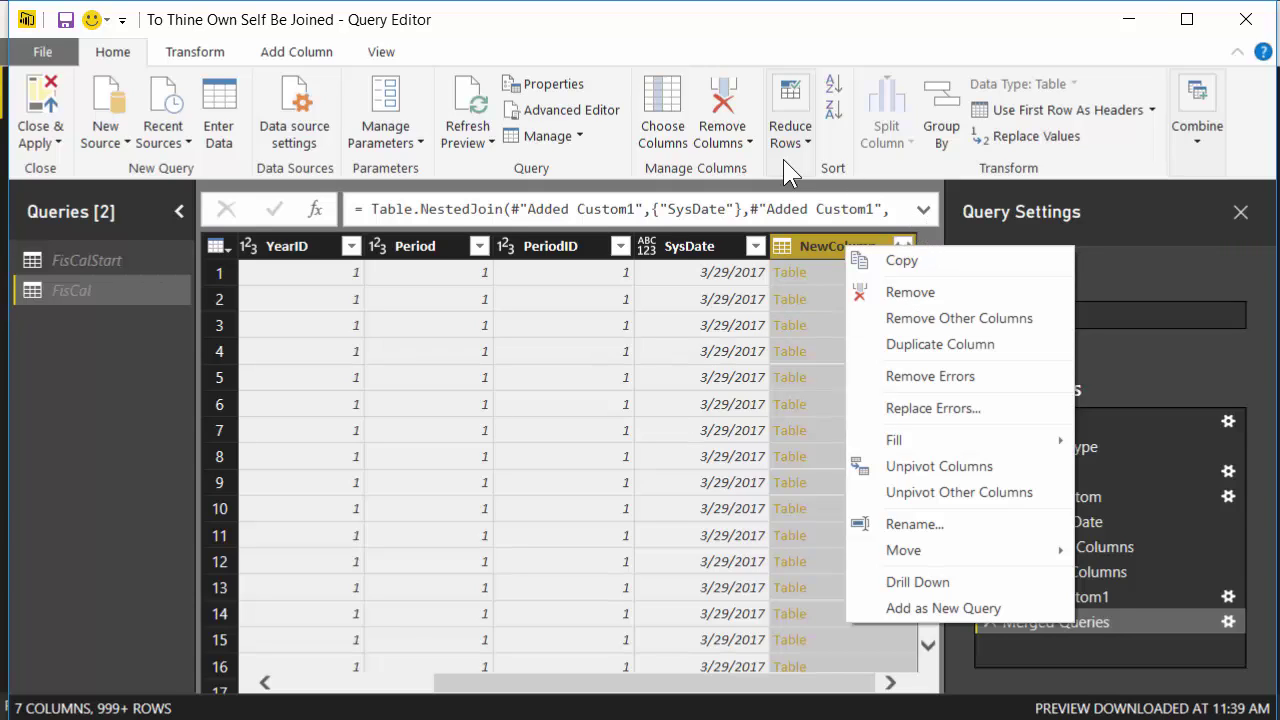
left_click(393, 53)
left_click(393, 53)
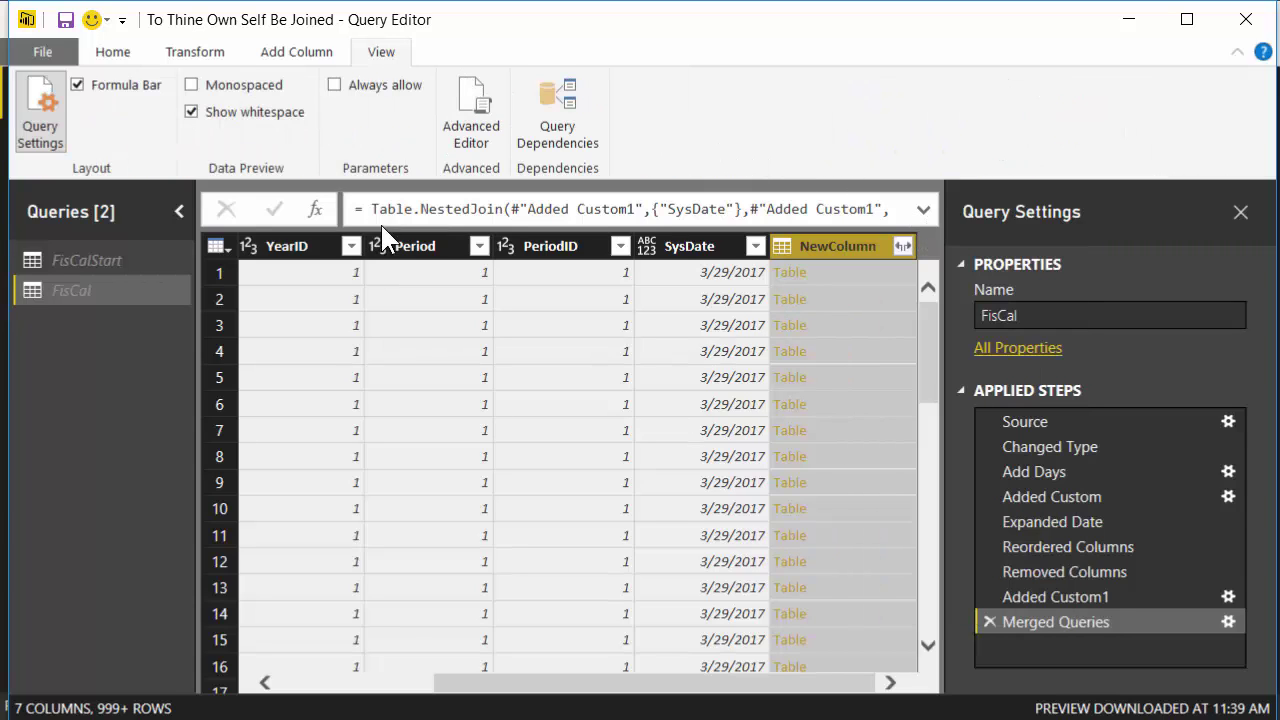
left_click(136, 86)
left_click(136, 86)
Step: Rename NewColumn to Current in the NestedJoin formula and collapse the formula bar
left_click(922, 209)
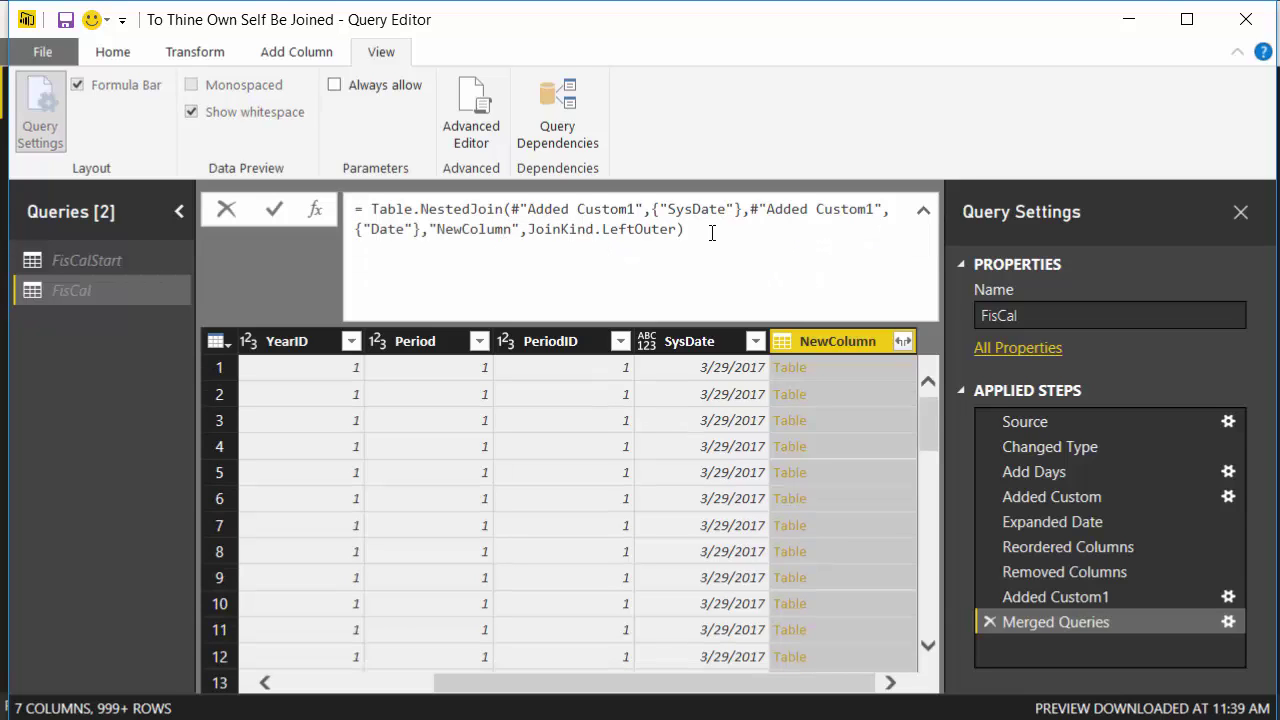
key("Right")
key("shift+Left")
key("shift+Left")
key("shift+Left")
key("shift+Left")
key("shift+Left")
key("shift+Left")
key("shift+Left")
key("shift+Left")
key("shift+Left")
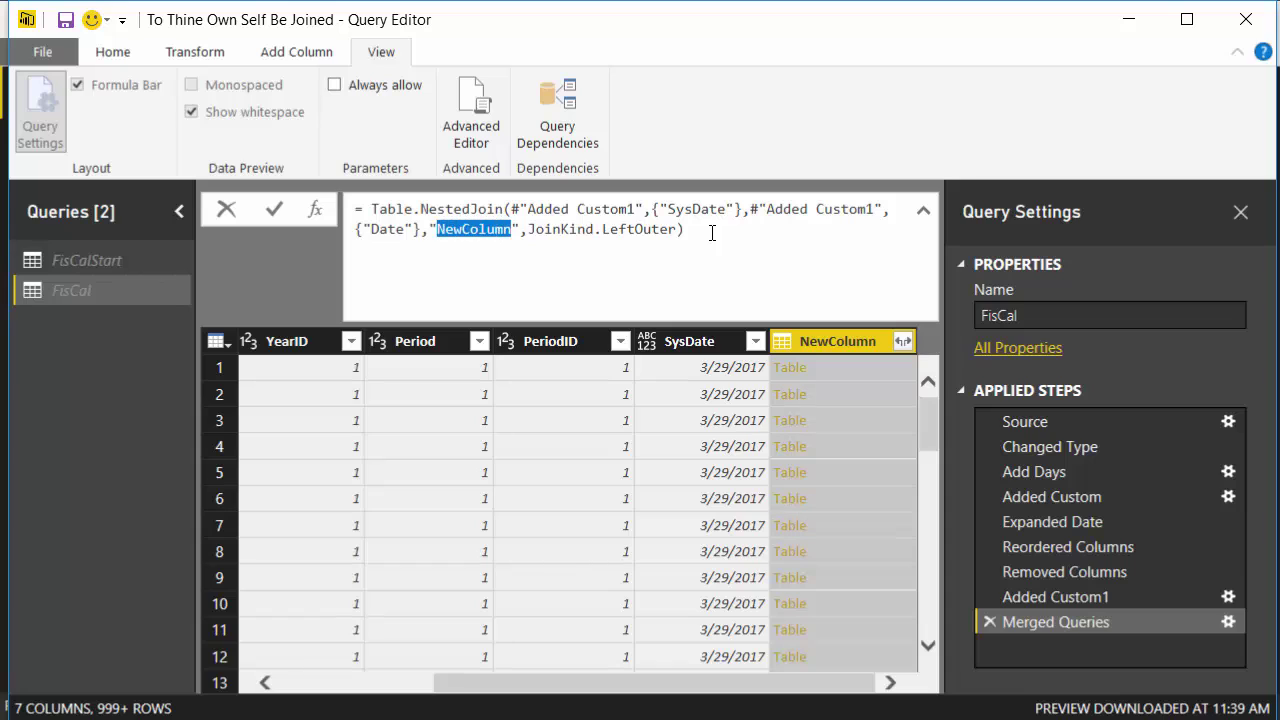
type("Current")
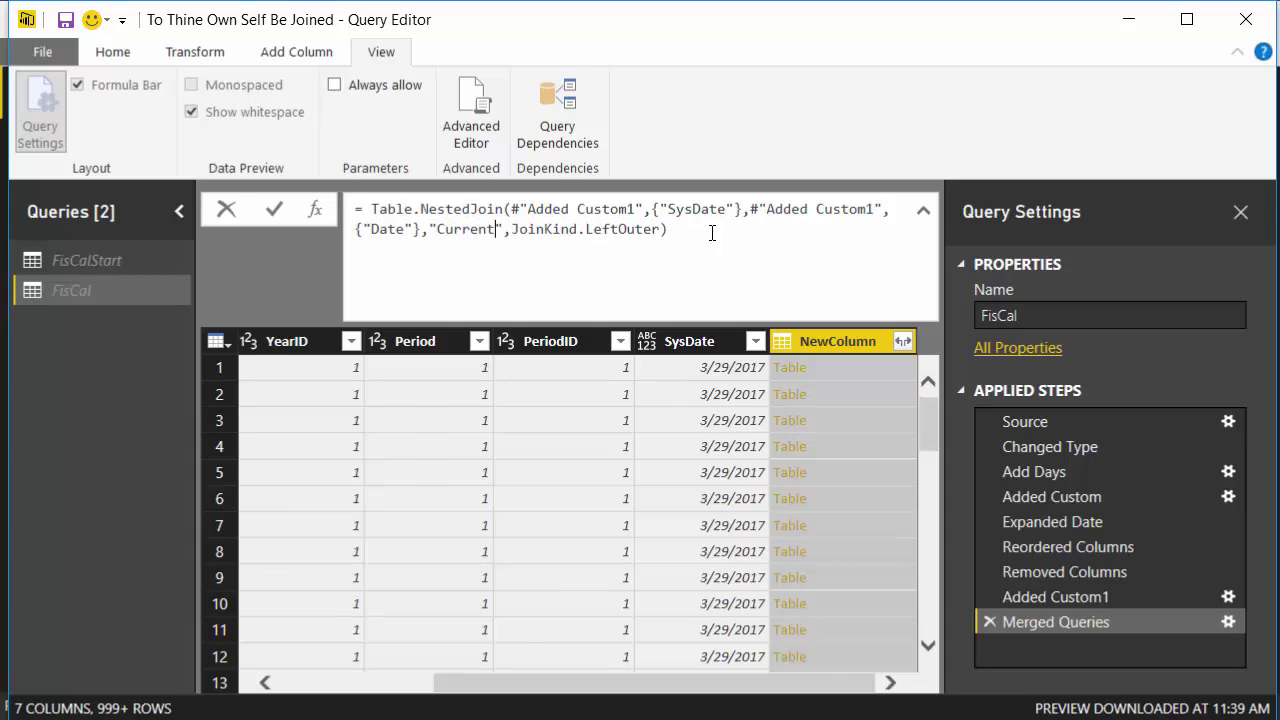
key("Return")
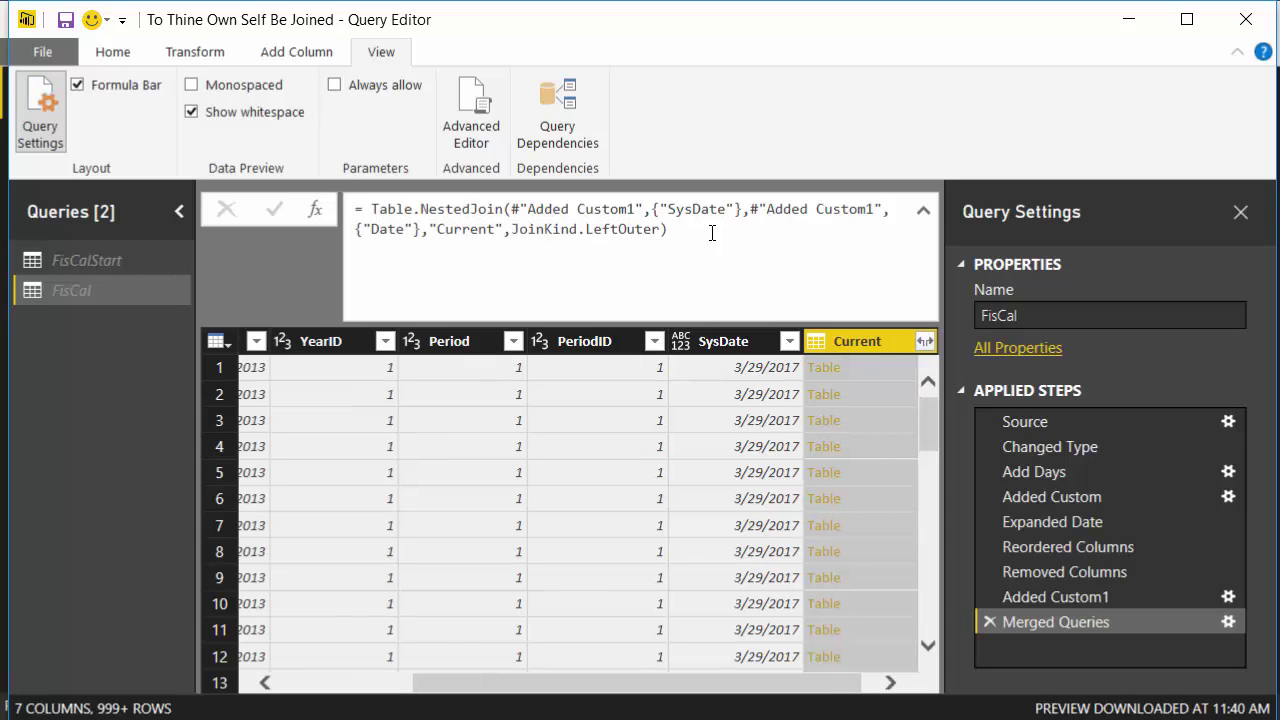
left_click(923, 211)
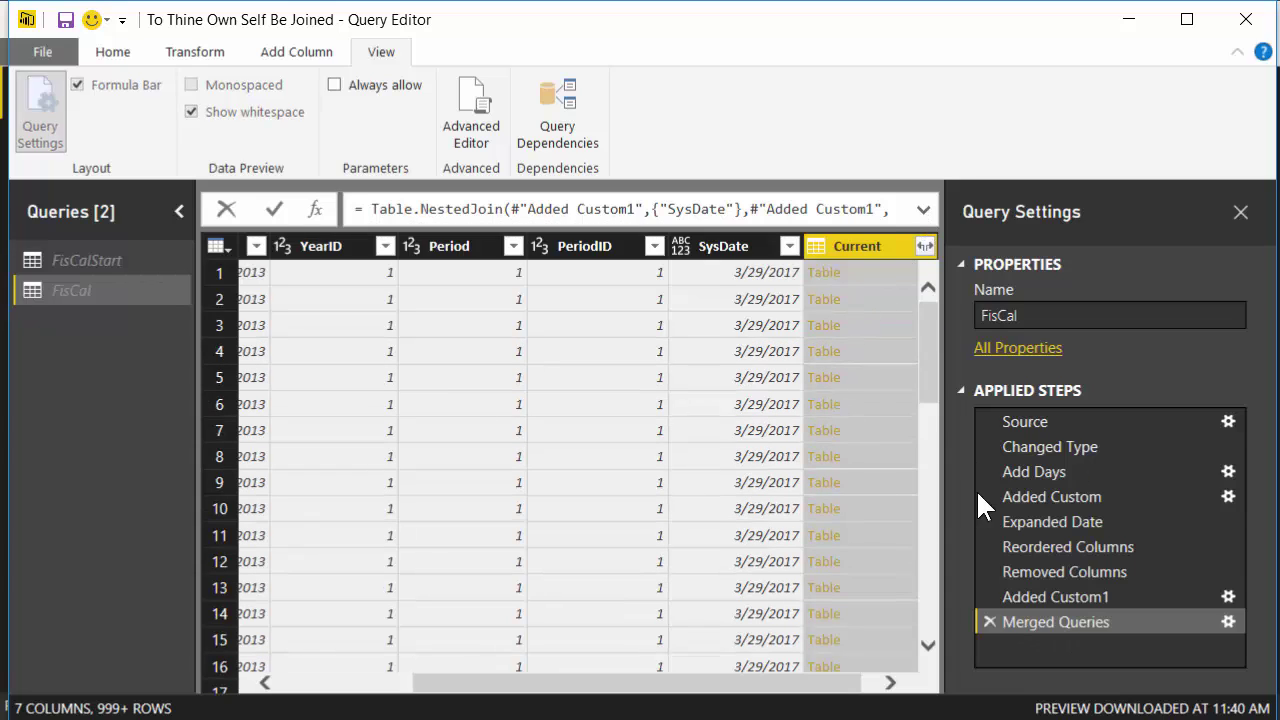
left_click(929, 250)
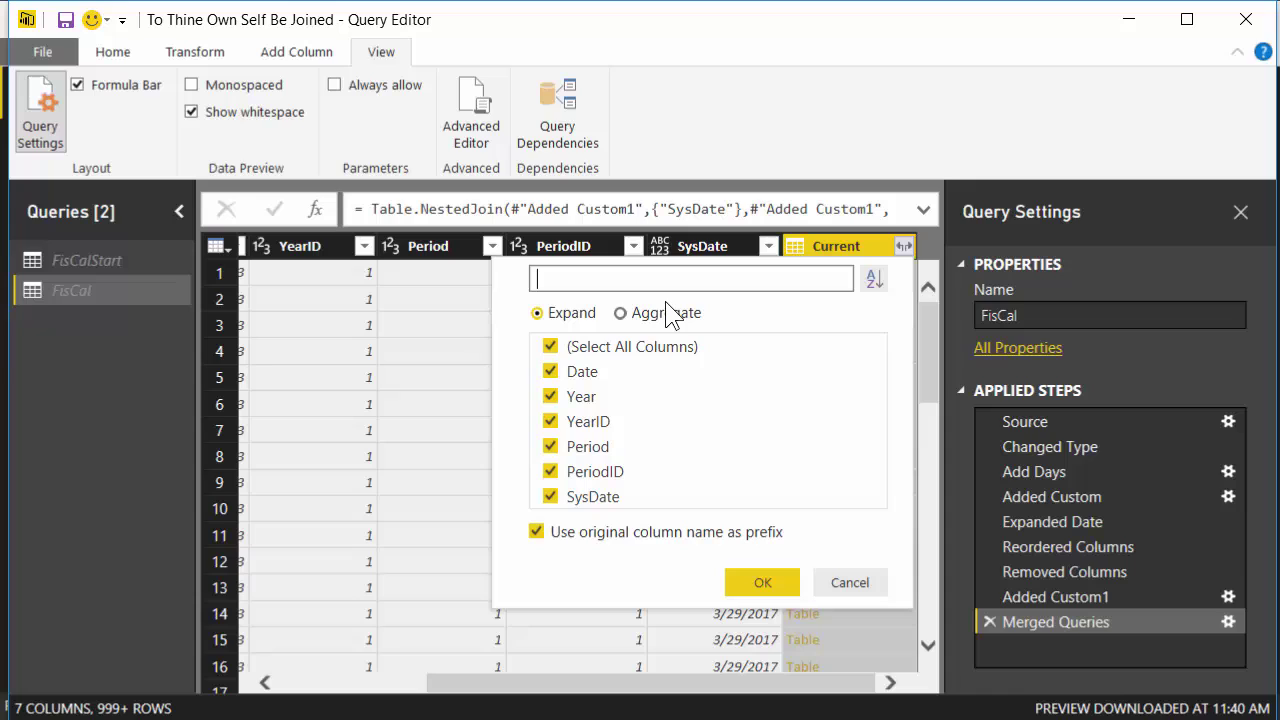
Step: Expand Current to only YearID and PeriodID, giving Current.YearID 5 and Current.PeriodID 51
left_click(550, 350)
left_click(551, 421)
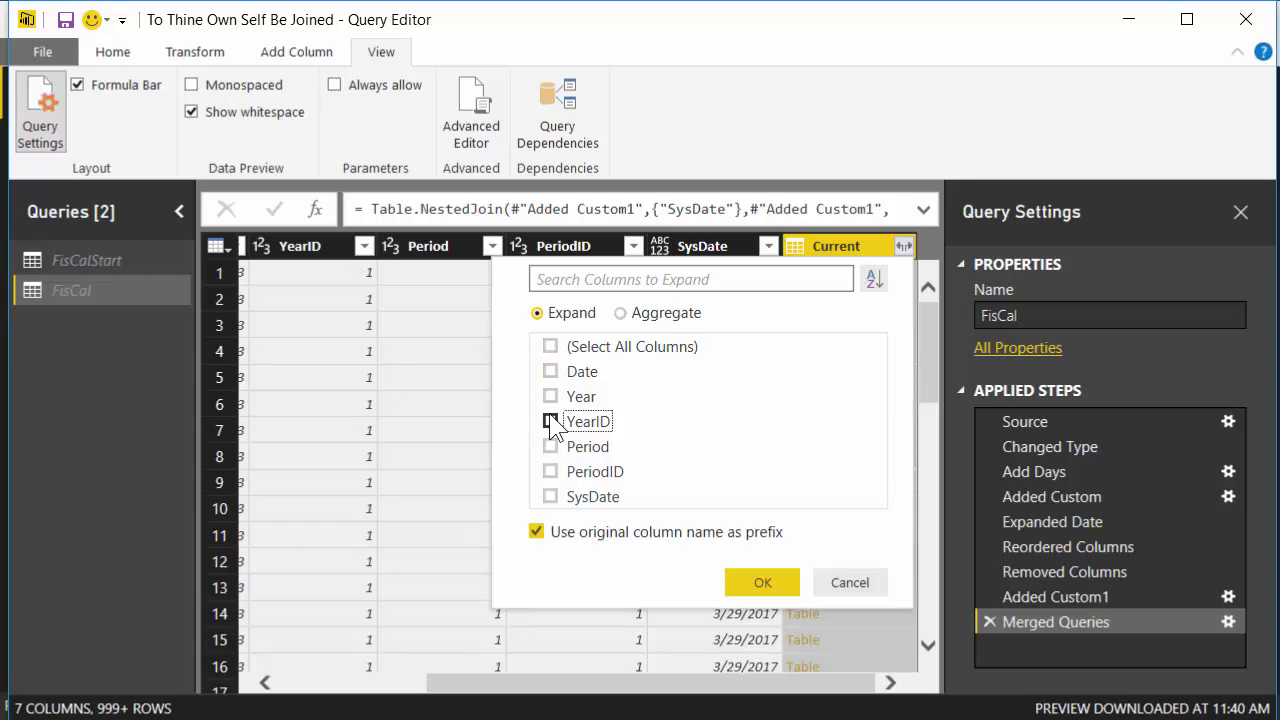
left_click(550, 471)
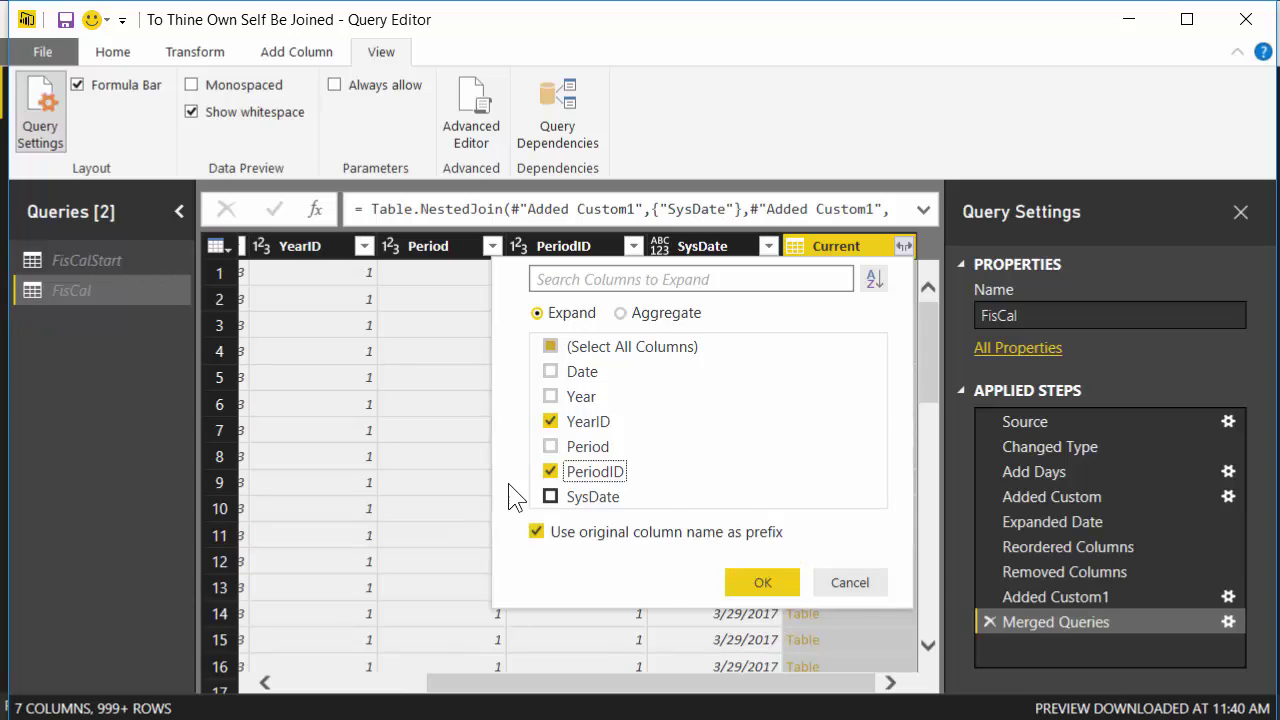
left_click(740, 584)
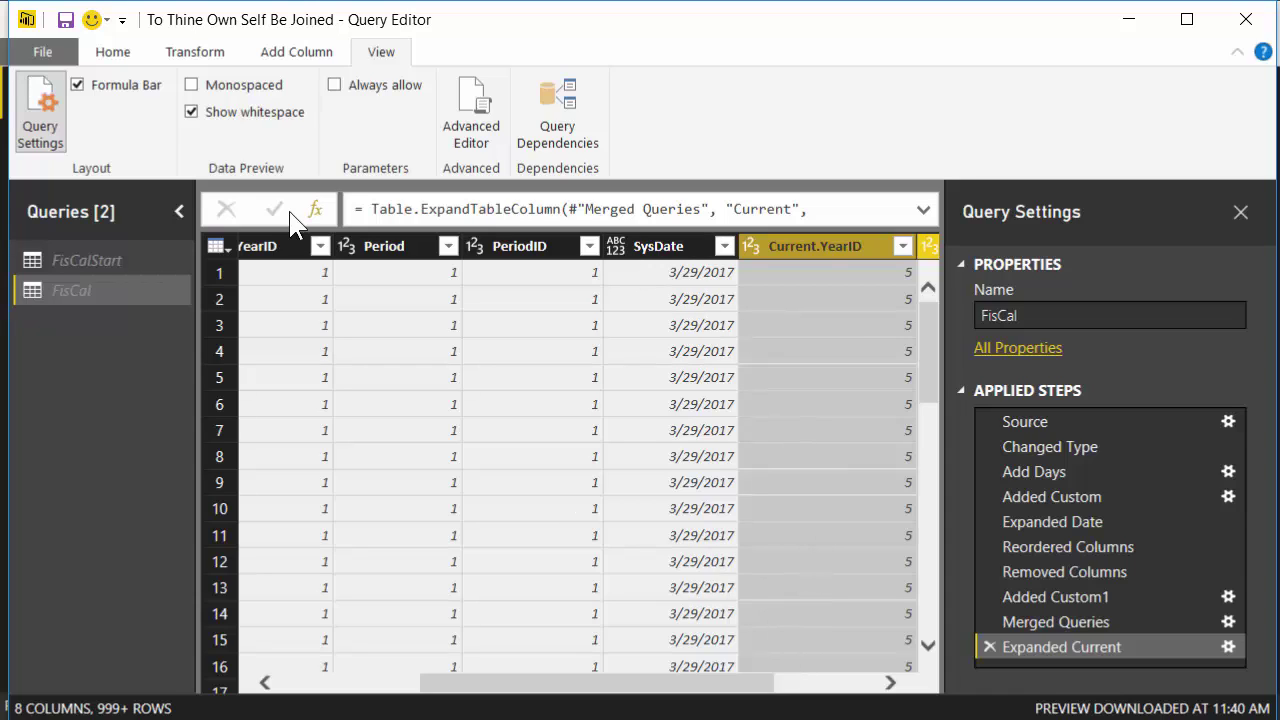
left_click(177, 211)
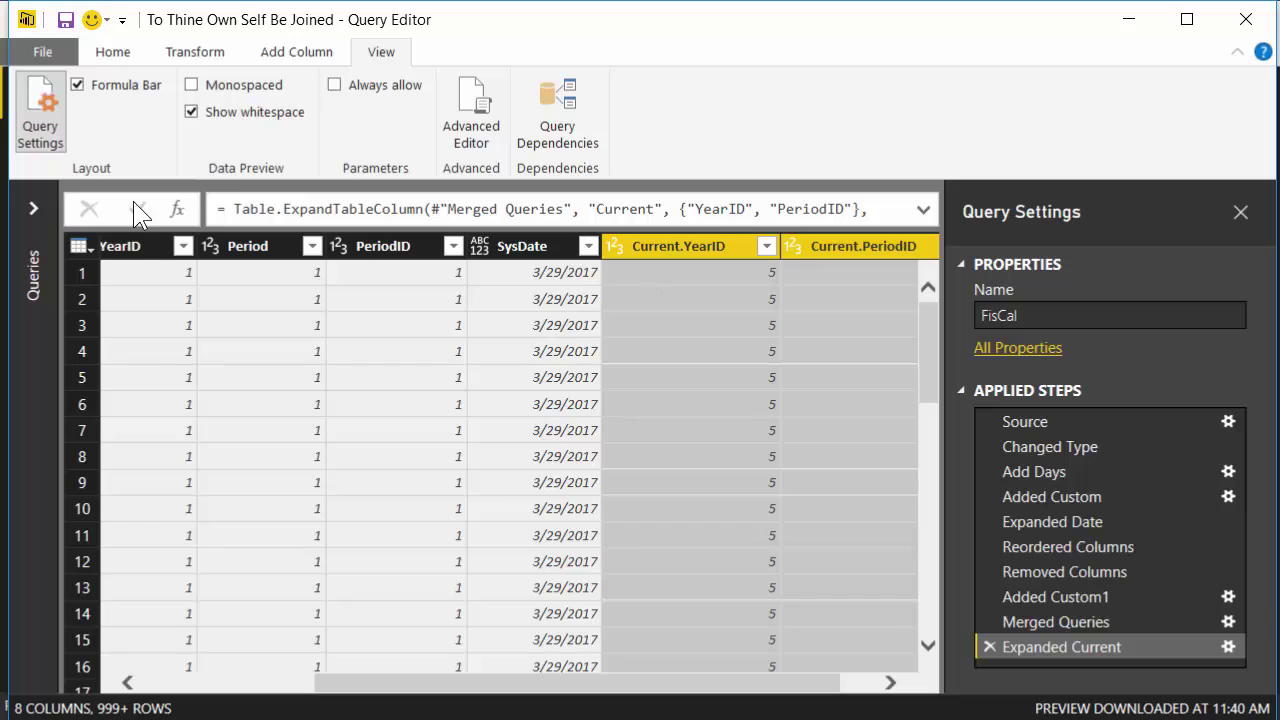
left_click_drag(357, 685, 135, 680)
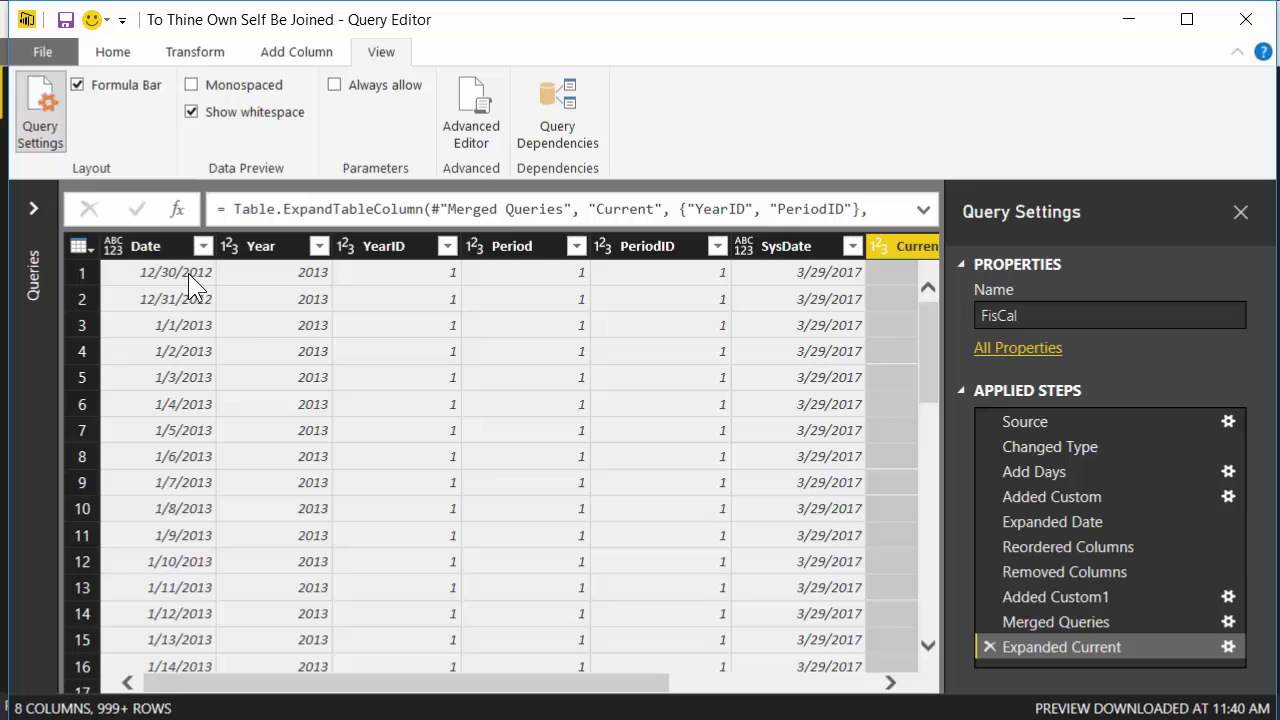
left_click_drag(400, 686, 690, 676)
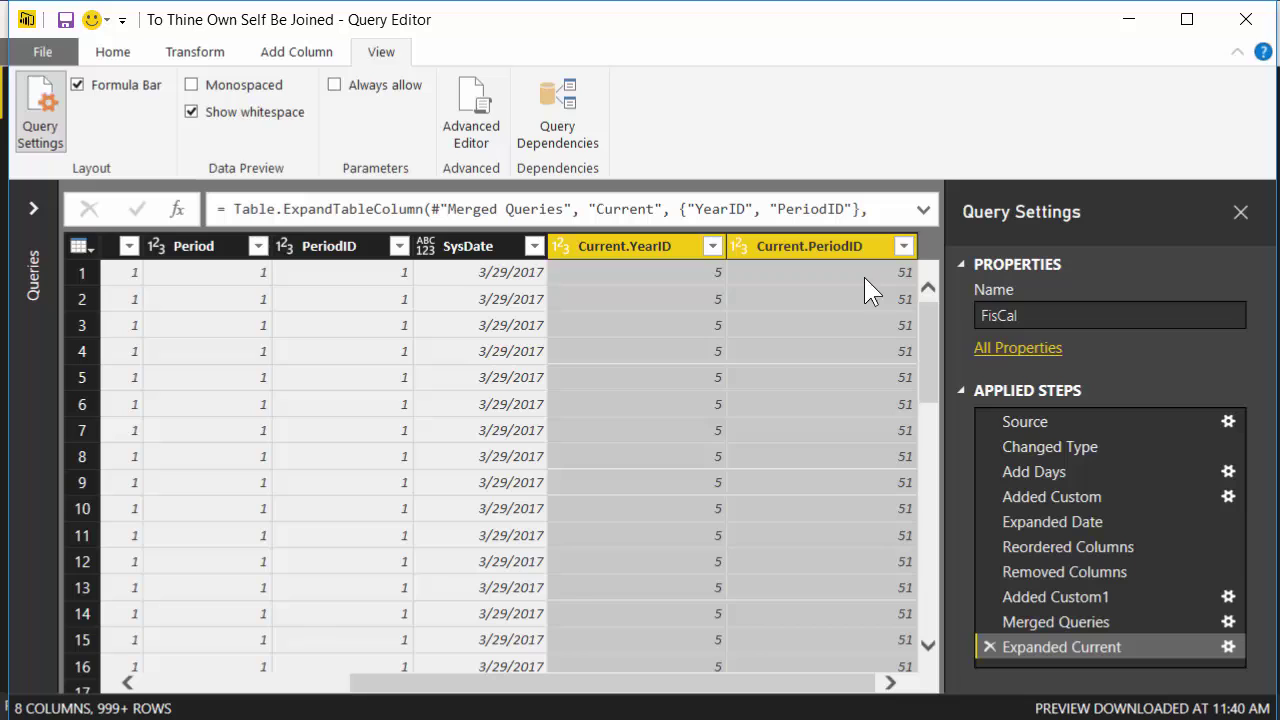
Step: Add a custom column 'Relative 445 Year' with formula [YearID] - [Current.YearID]
left_click(291, 52)
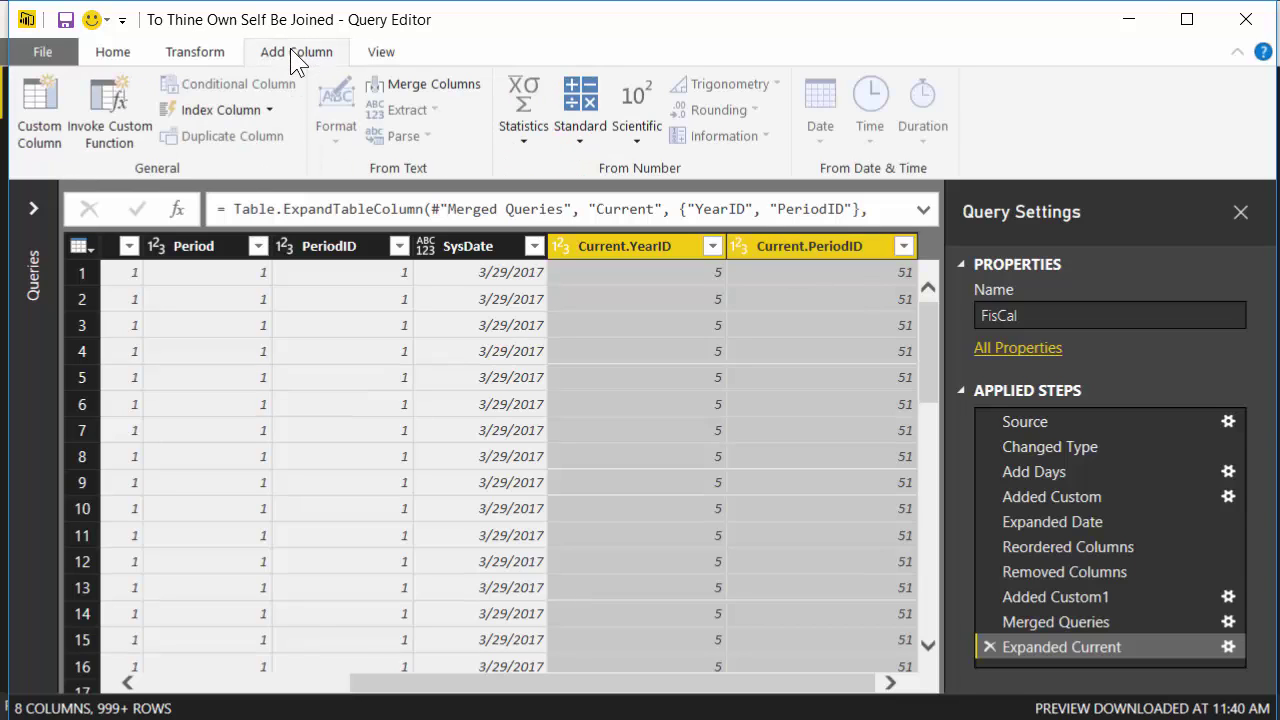
left_click(36, 103)
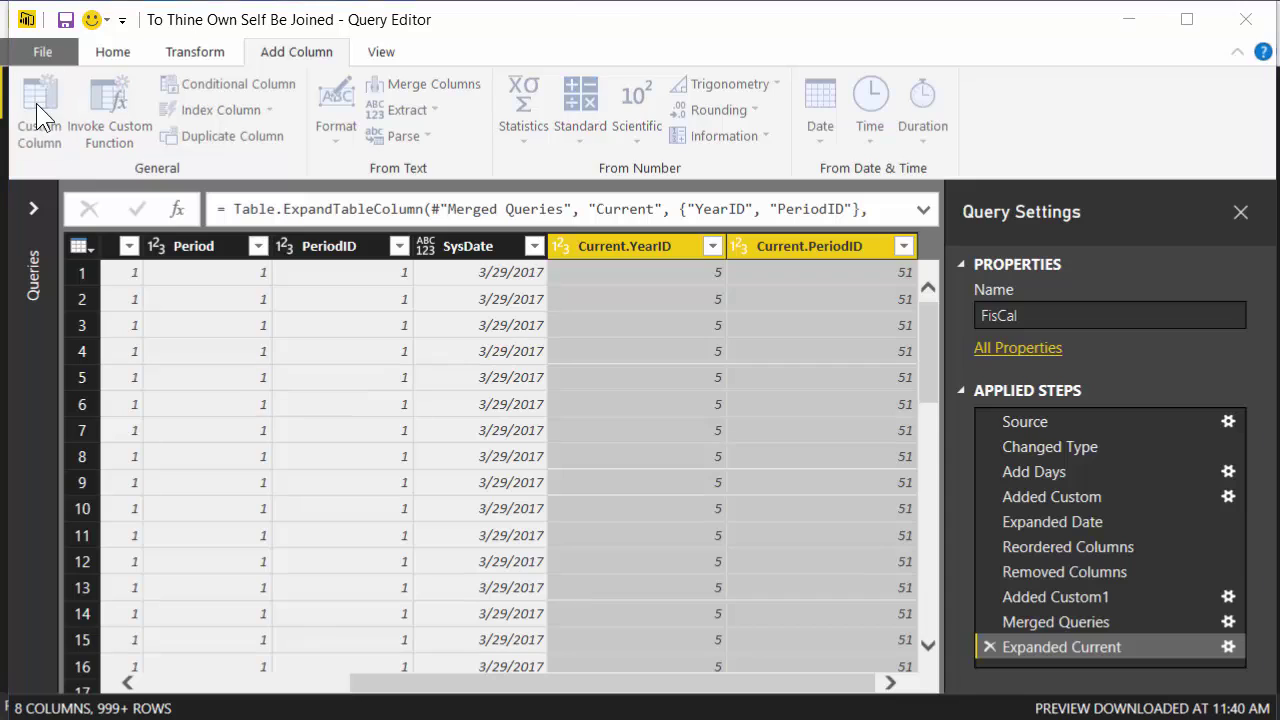
double_click(426, 217)
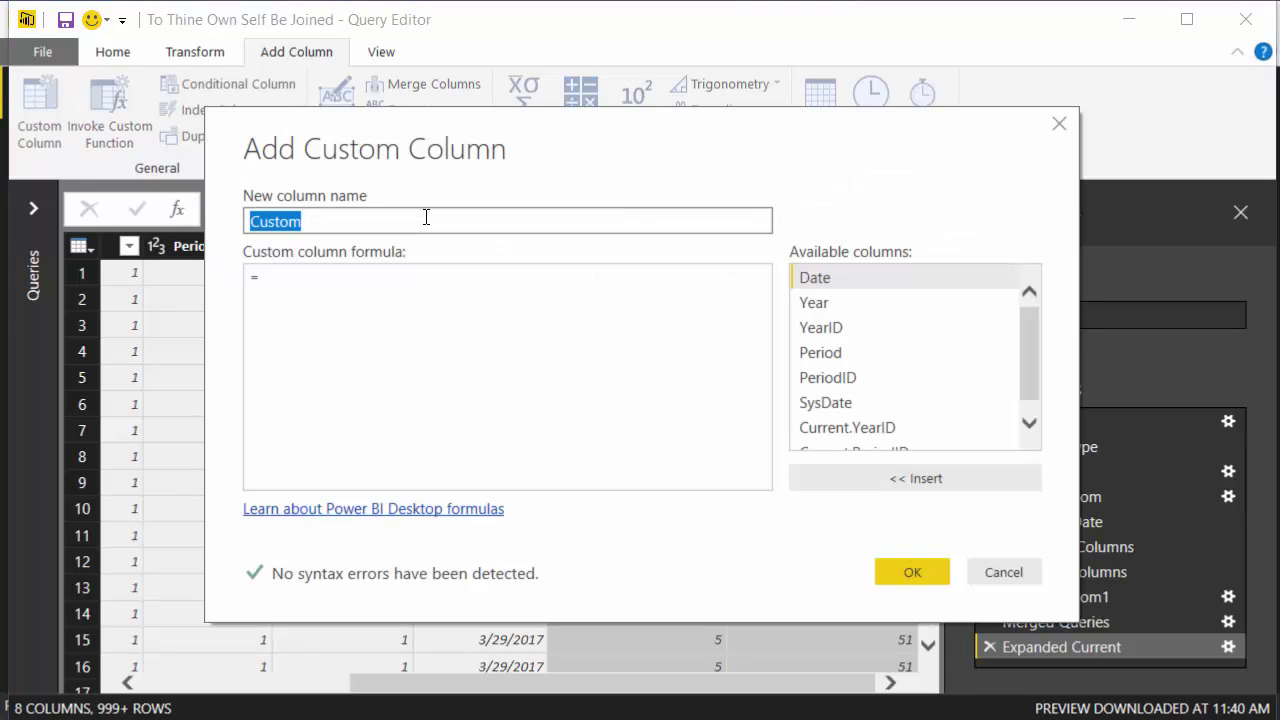
type("Relative ")
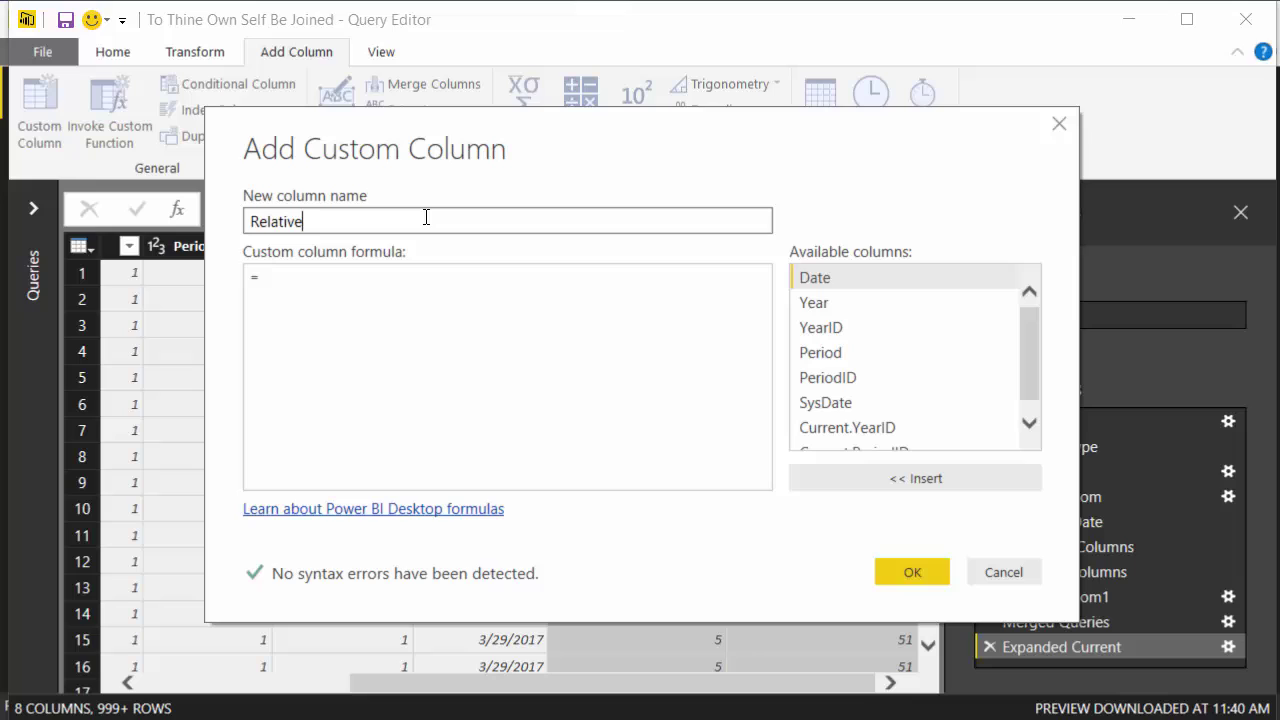
type("Year")
key("Left")
key("Left")
key("Left")
key("Left")
type("445")
left_click(423, 287)
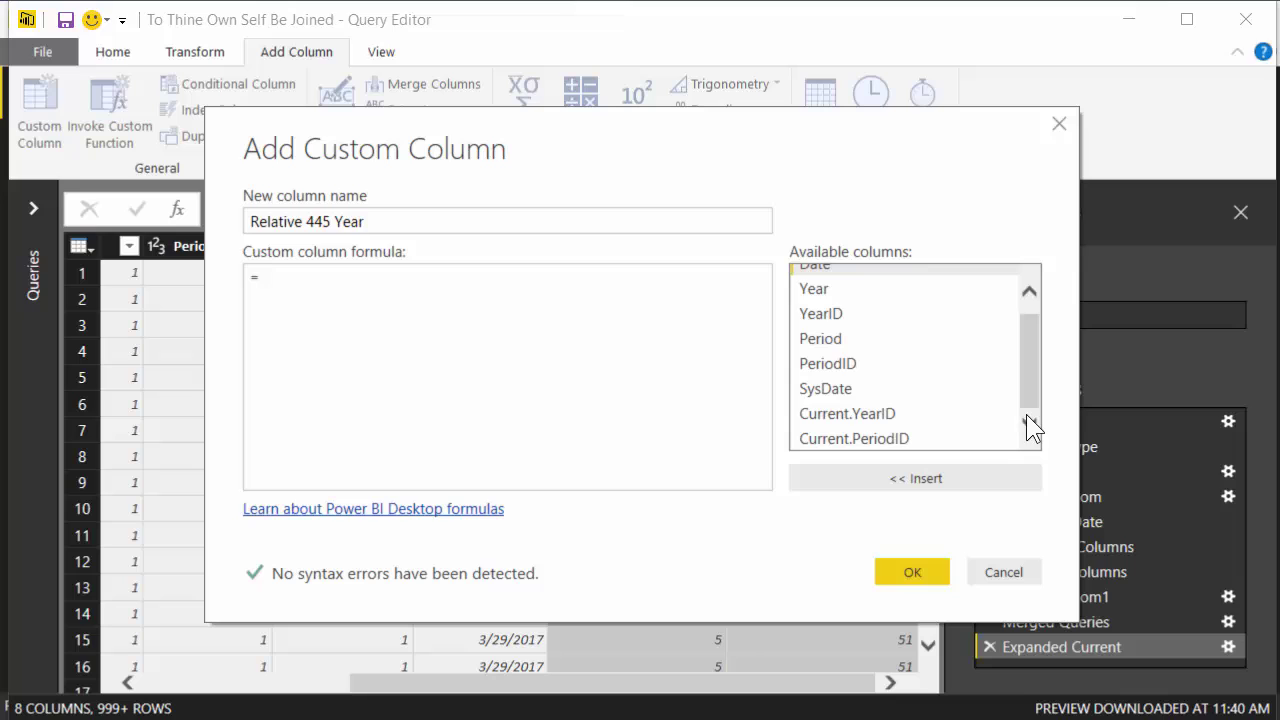
double_click(864, 313)
type("-")
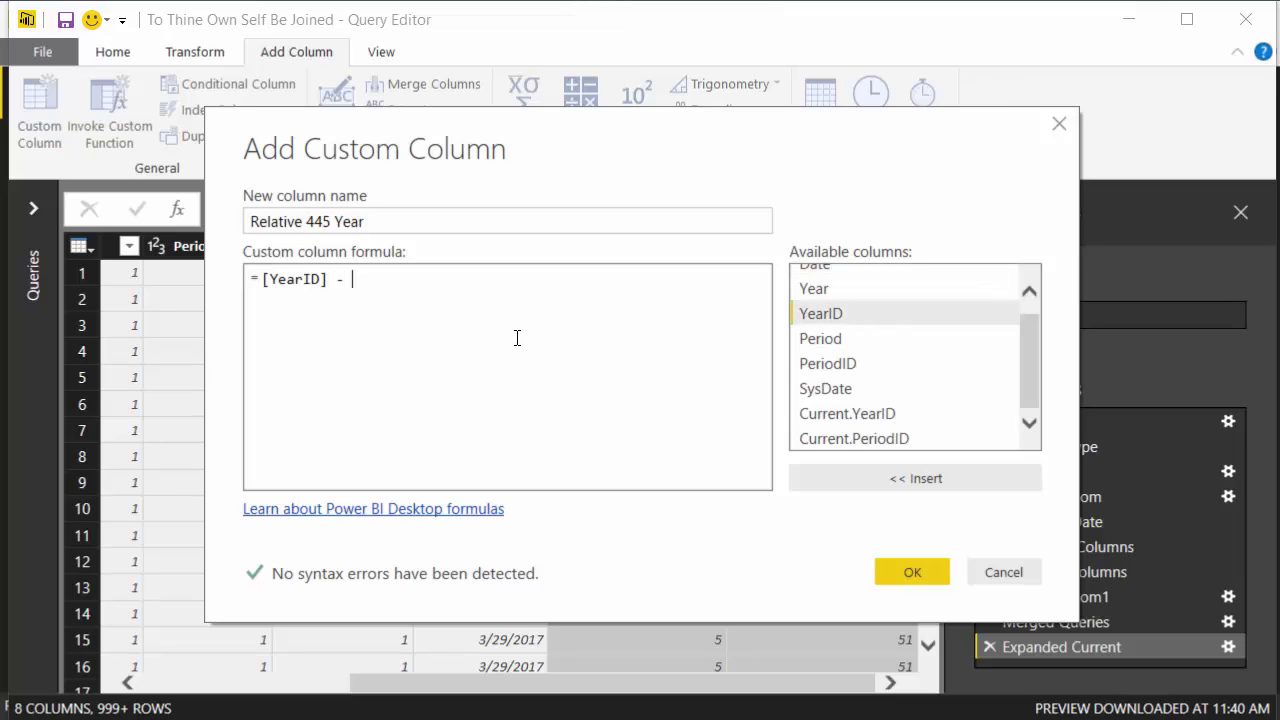
double_click(889, 410)
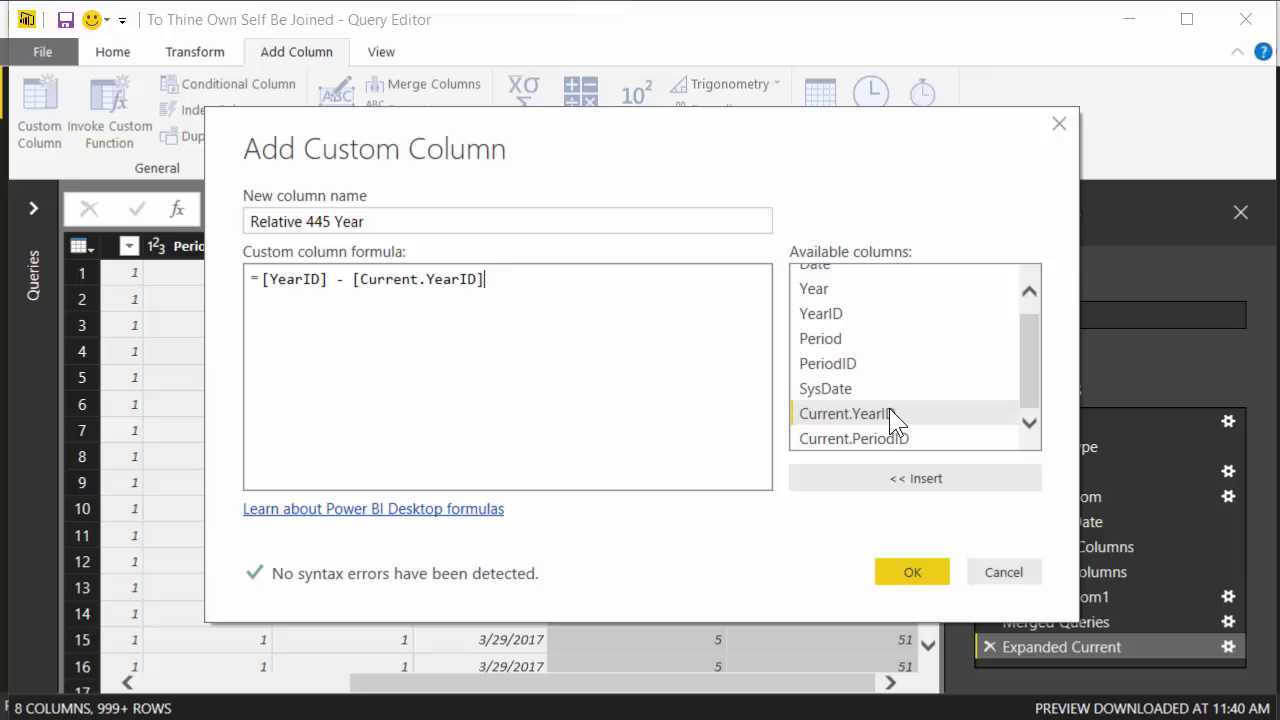
left_click(884, 572)
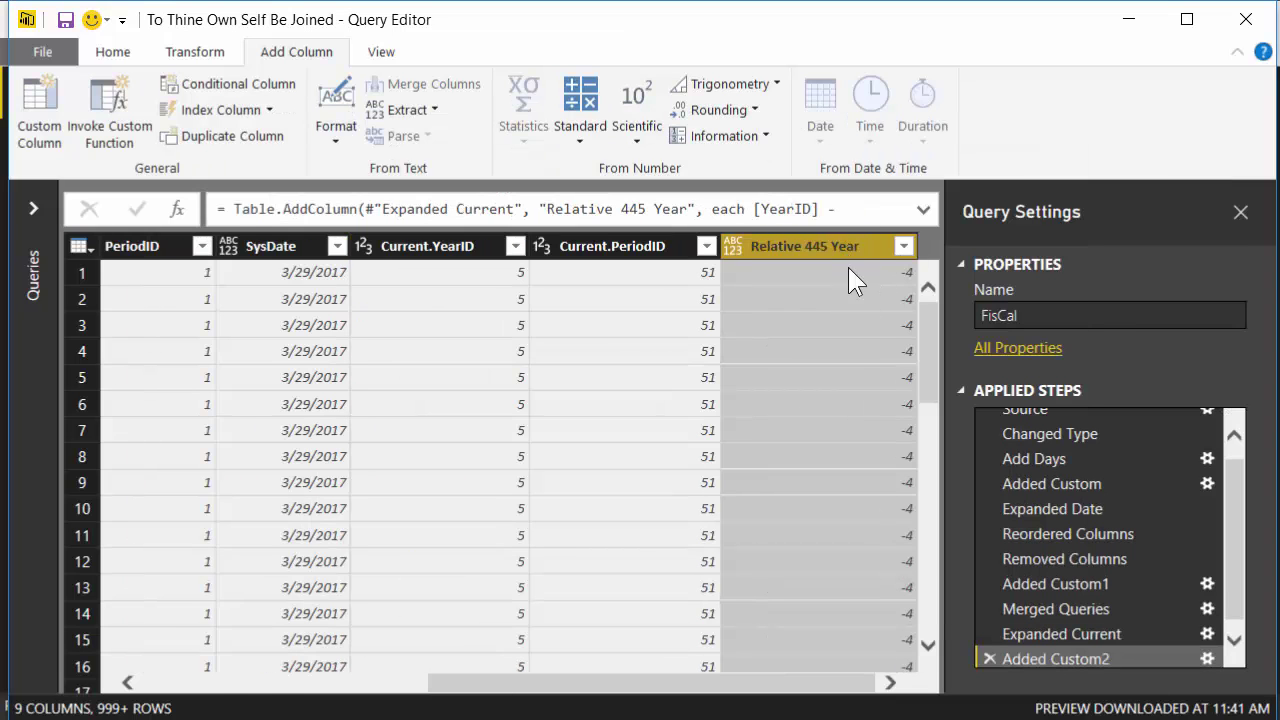
Step: Review the Relative 445 Year formula and close it unchanged, with -4 in the top rows
left_click_drag(688, 684, 183, 366)
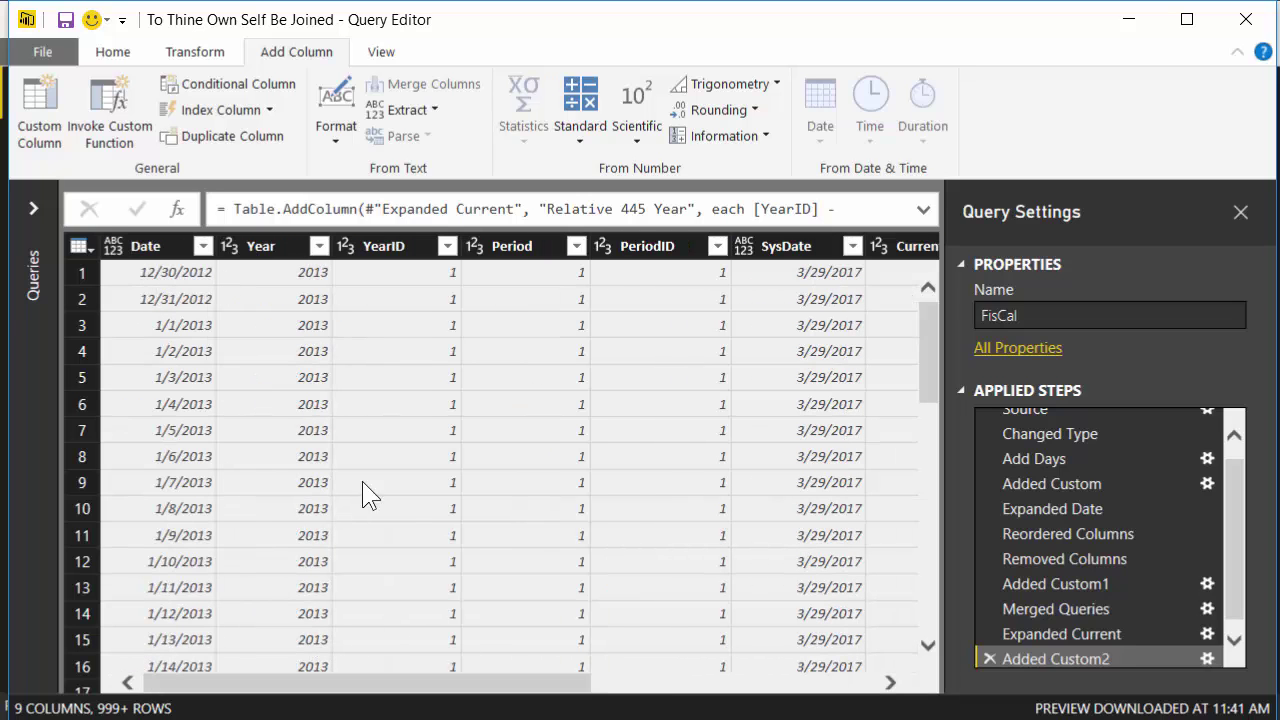
left_click_drag(580, 690, 920, 686)
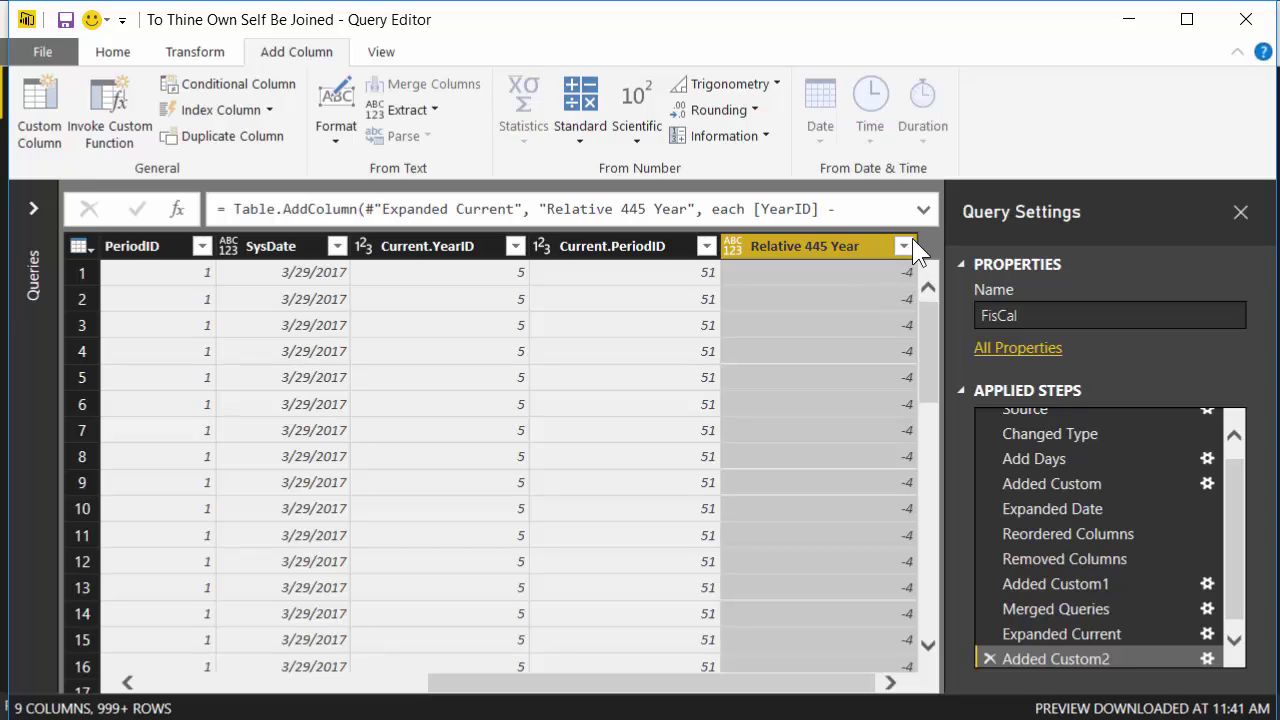
left_click(1206, 654)
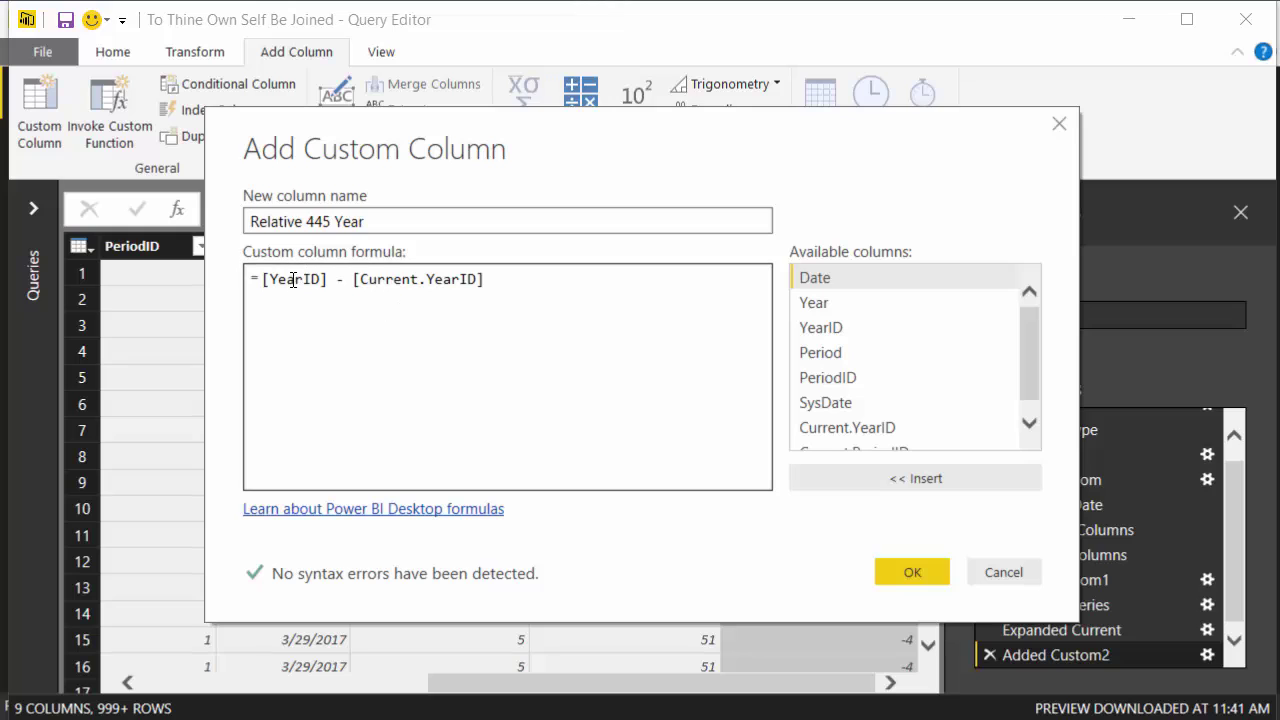
left_click(910, 567)
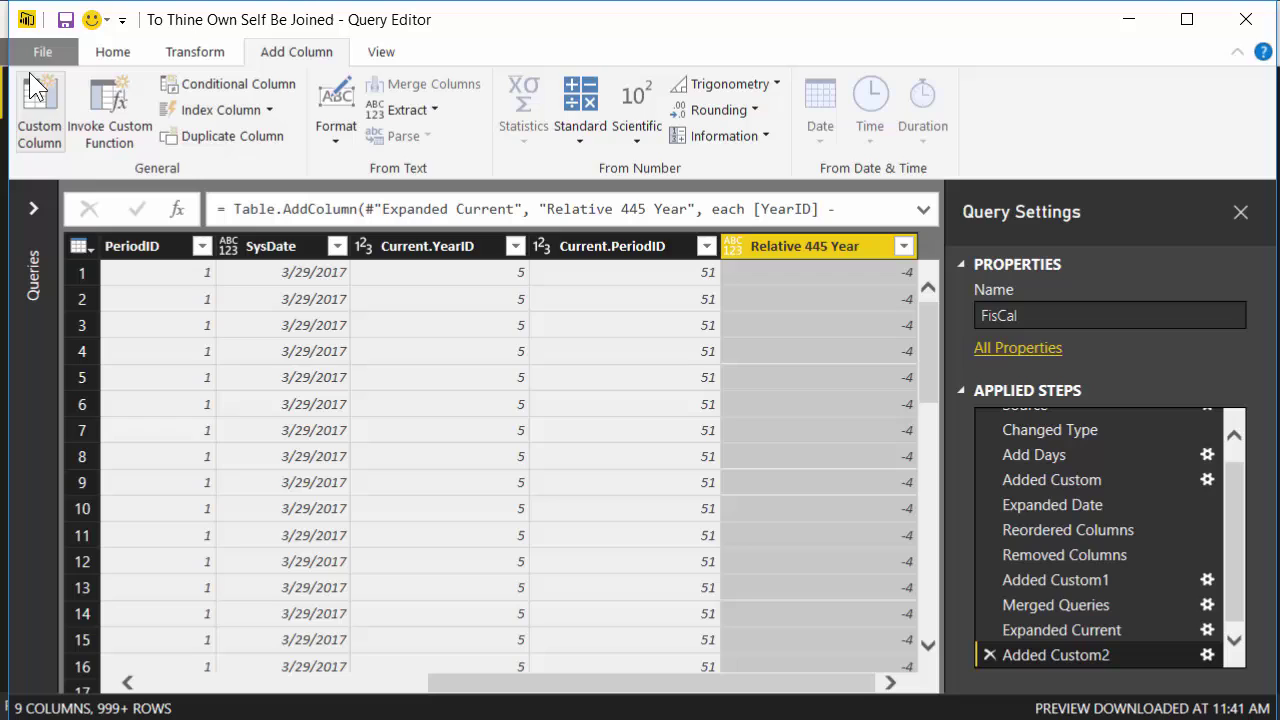
Step: Add a custom column 'Relative 445 Period' with formula [PeriodID] - [Current.PeriodID]
left_click(38, 83)
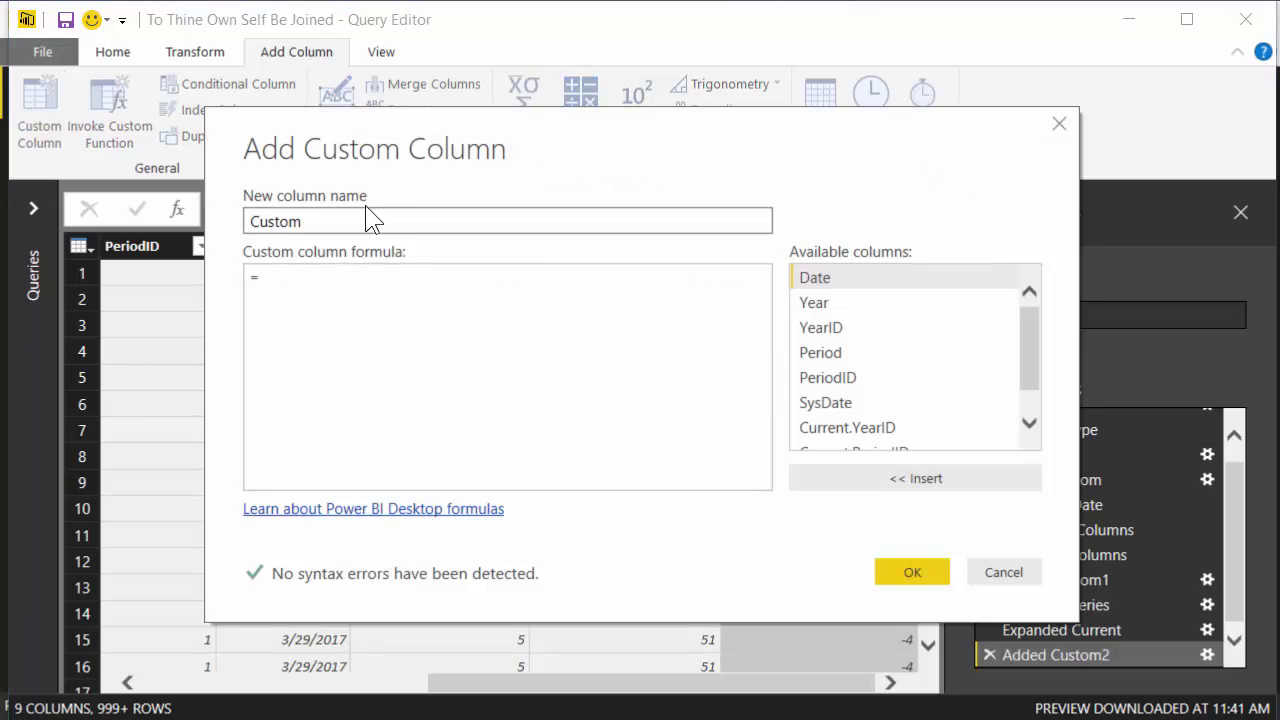
left_click(367, 214)
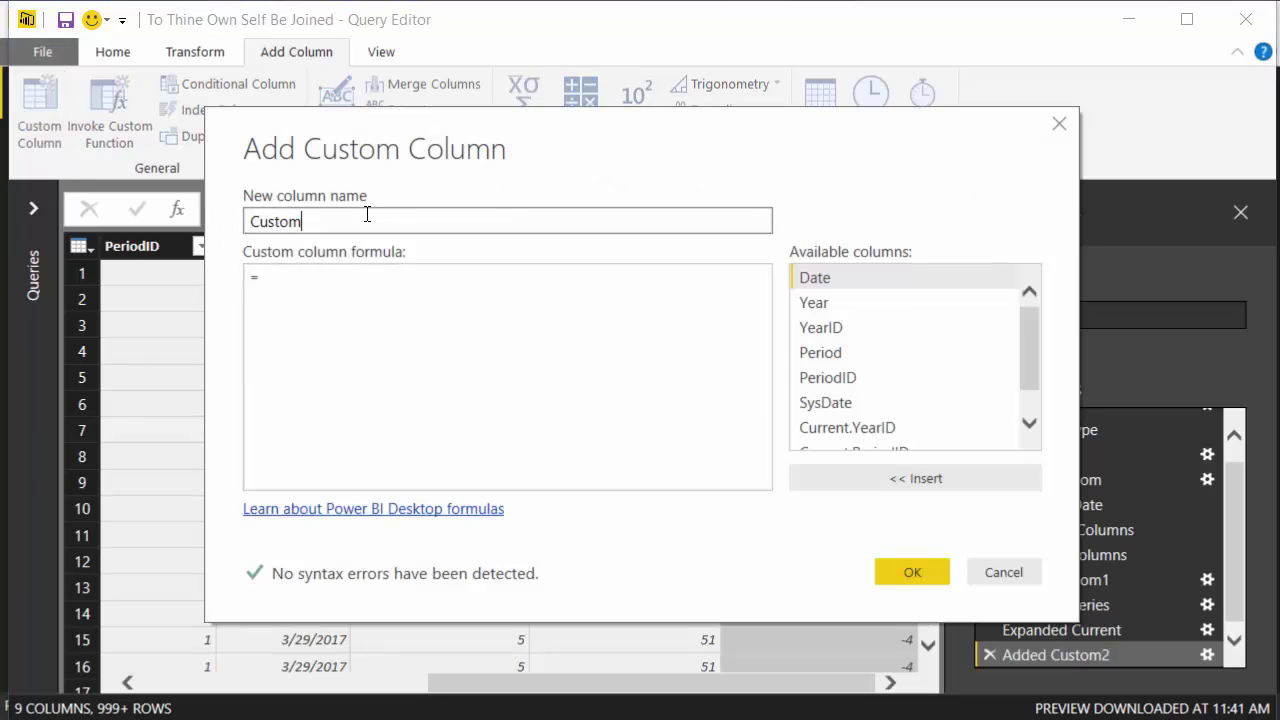
double_click(317, 228)
type("Relative 445 Period")
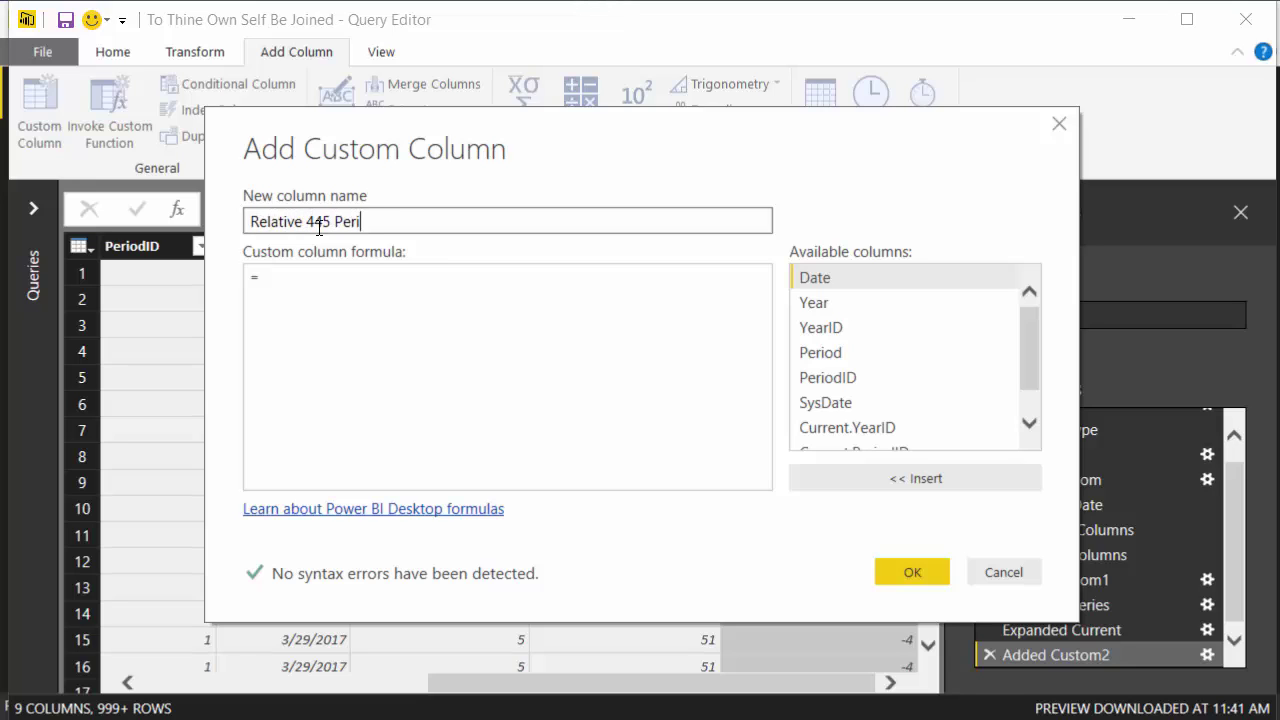
left_click(350, 284)
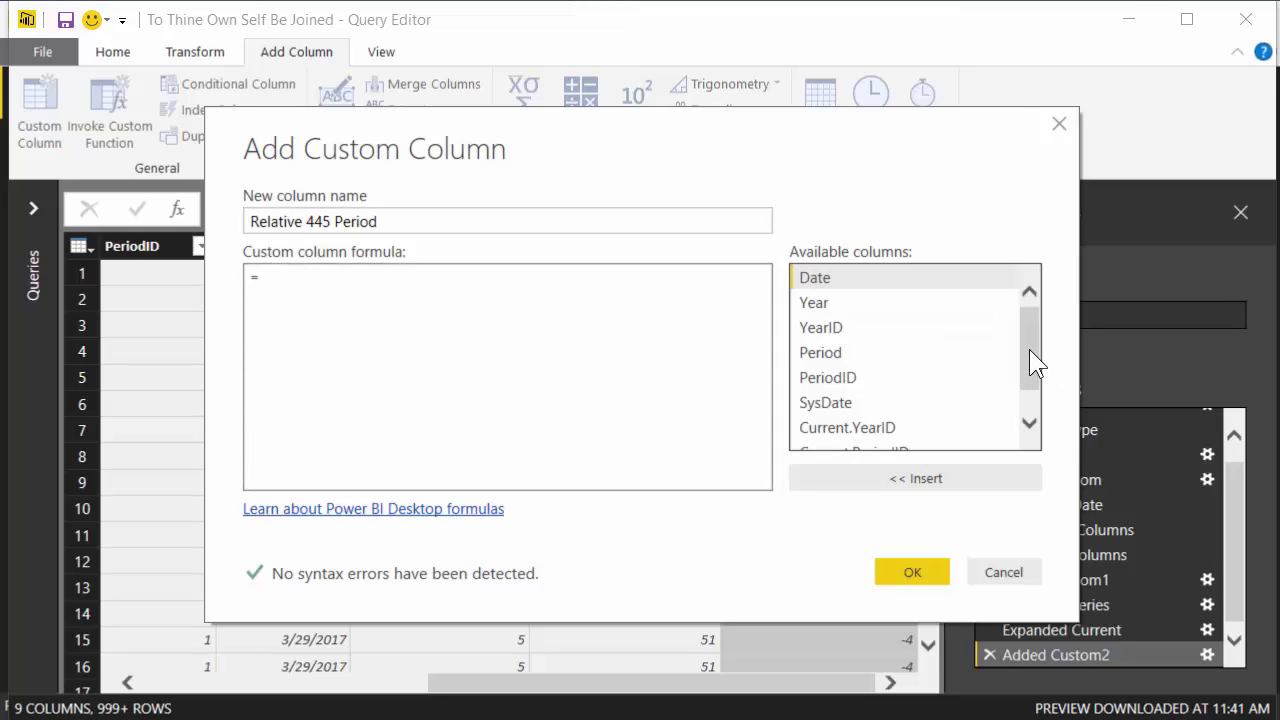
left_click_drag(1029, 349, 1020, 449)
double_click(867, 338)
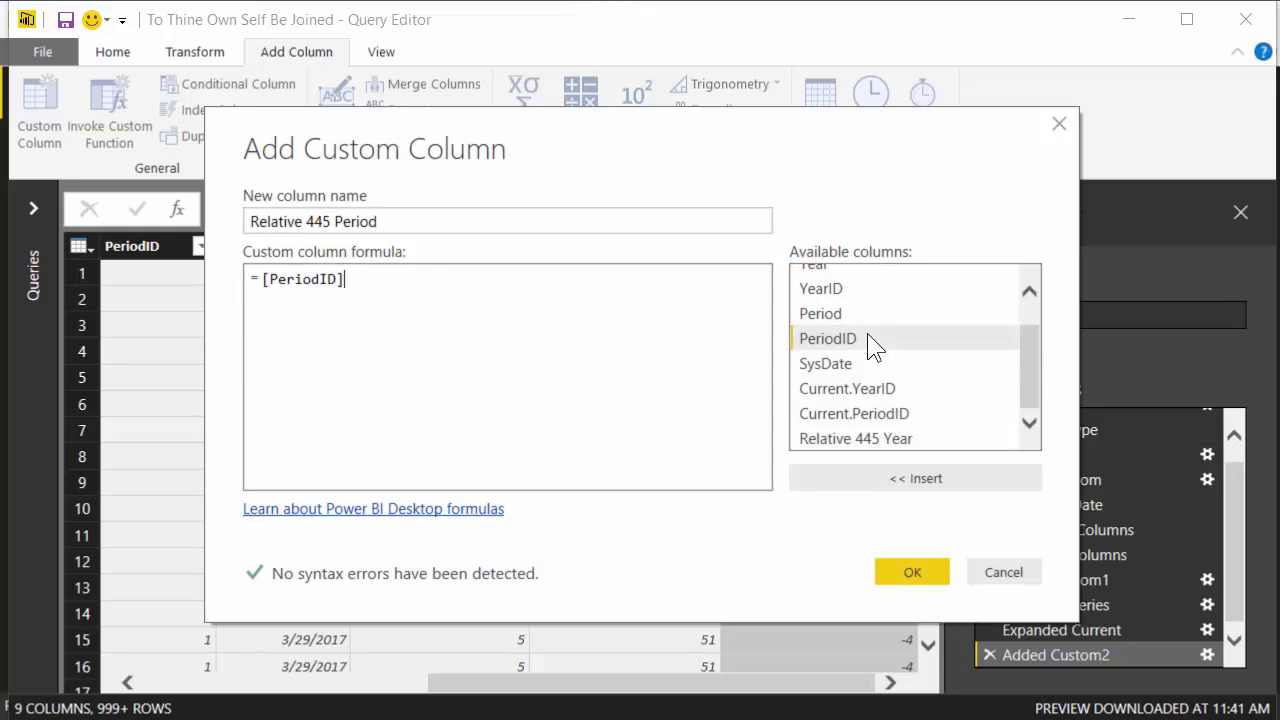
type("-")
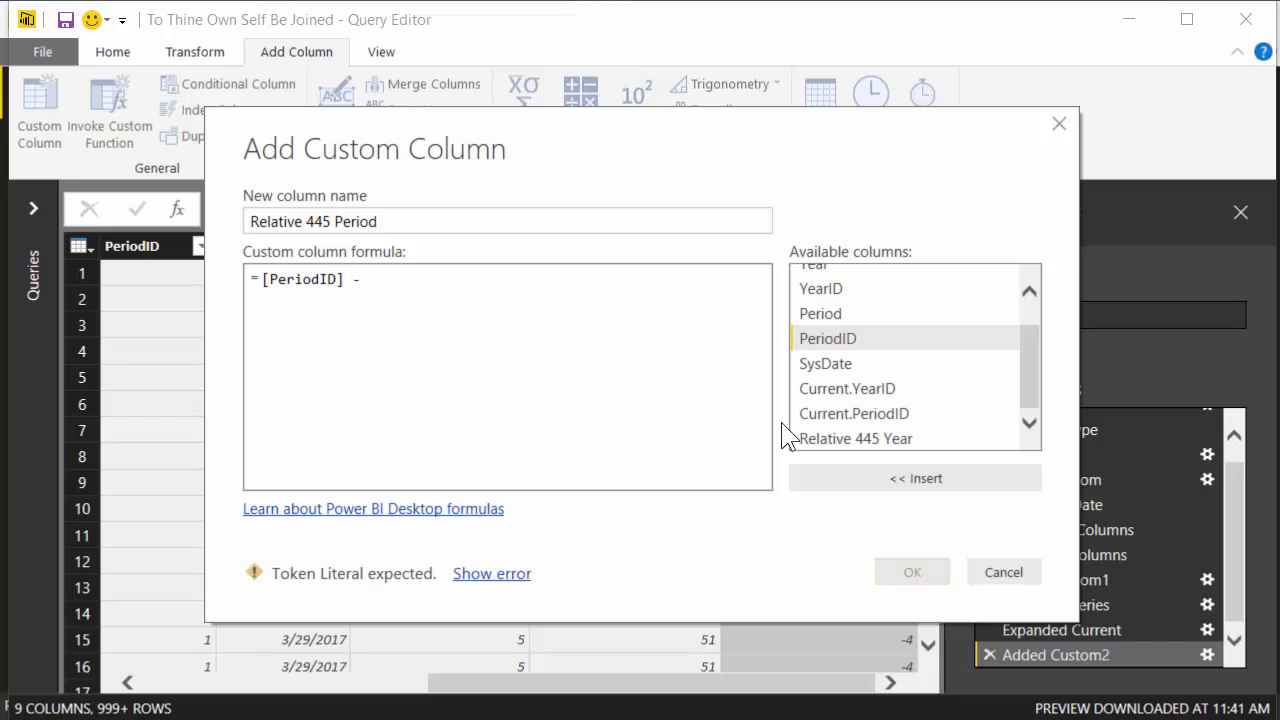
left_click(813, 418)
double_click(813, 418)
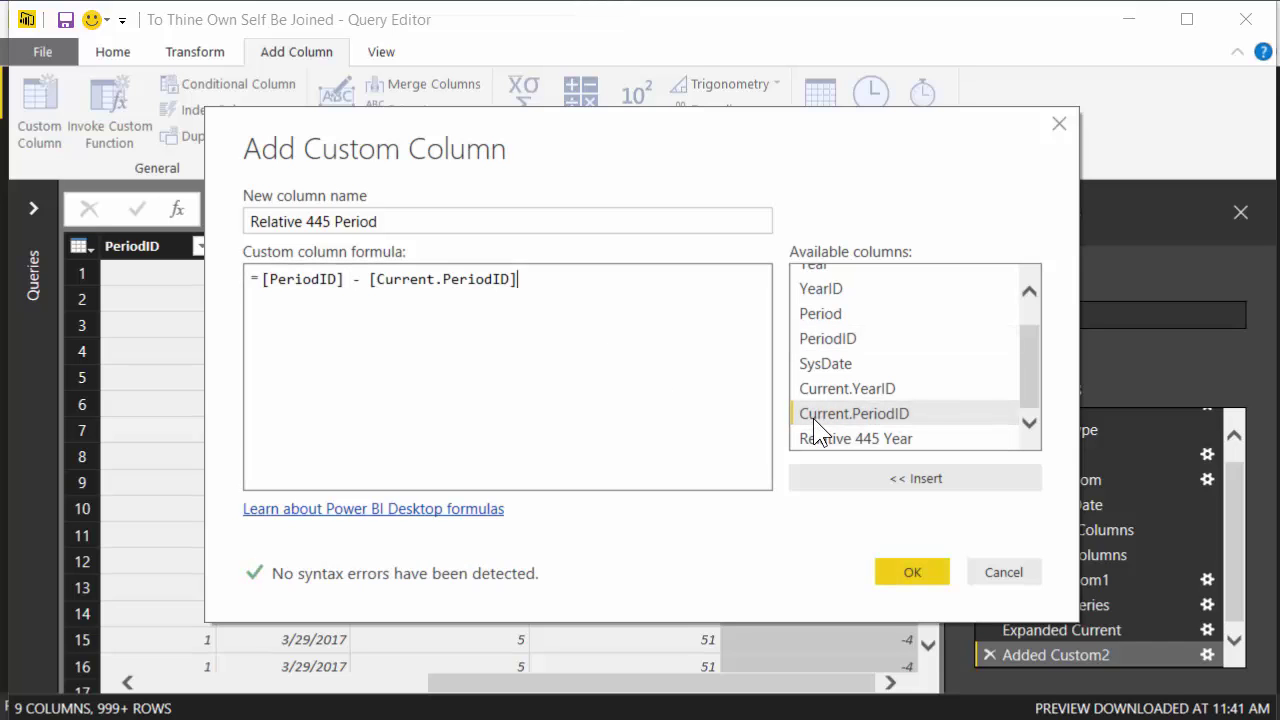
left_click(900, 572)
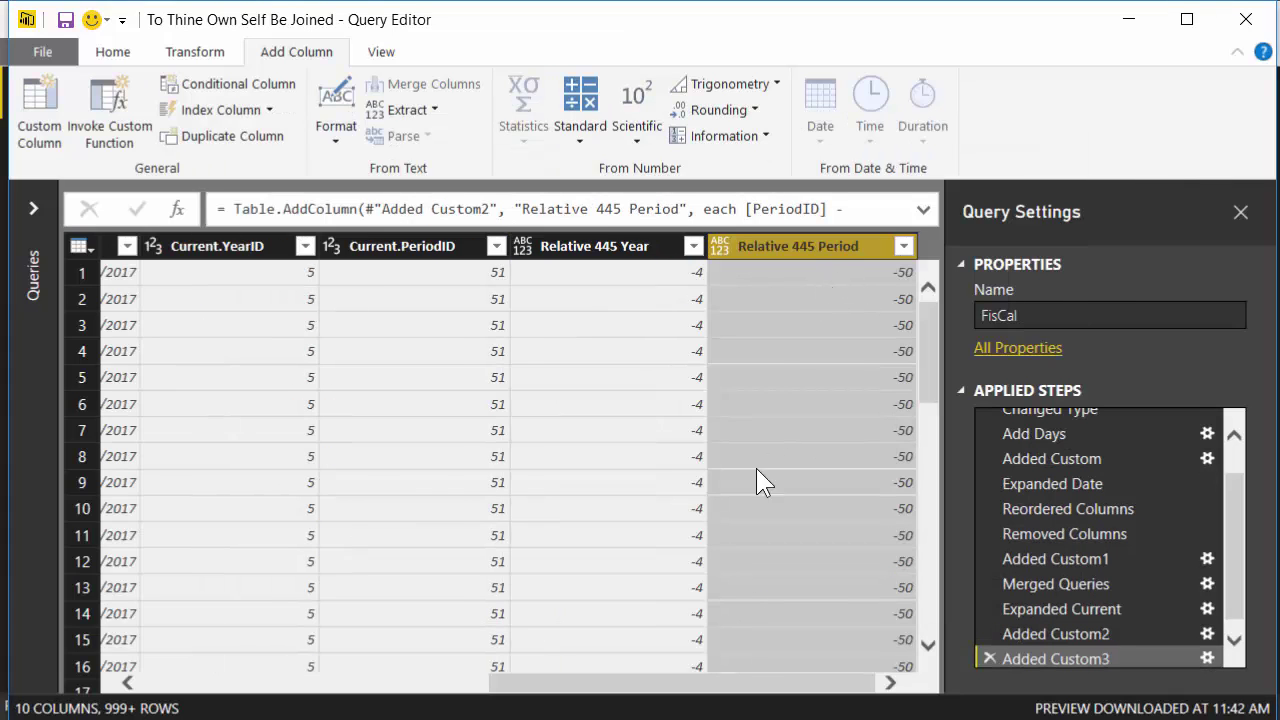
Step: Inspect the Relative 445 Period values, which show -50 in the top rows
left_click(752, 666)
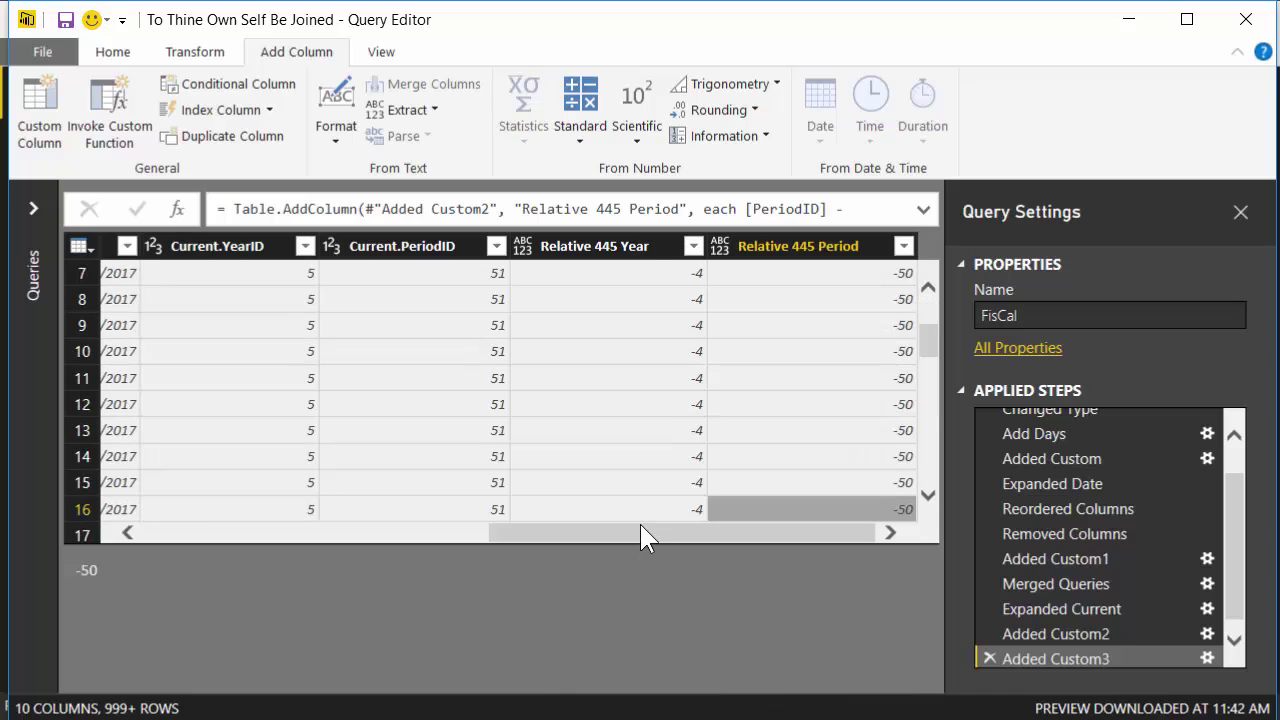
left_click_drag(640, 535, 191, 477)
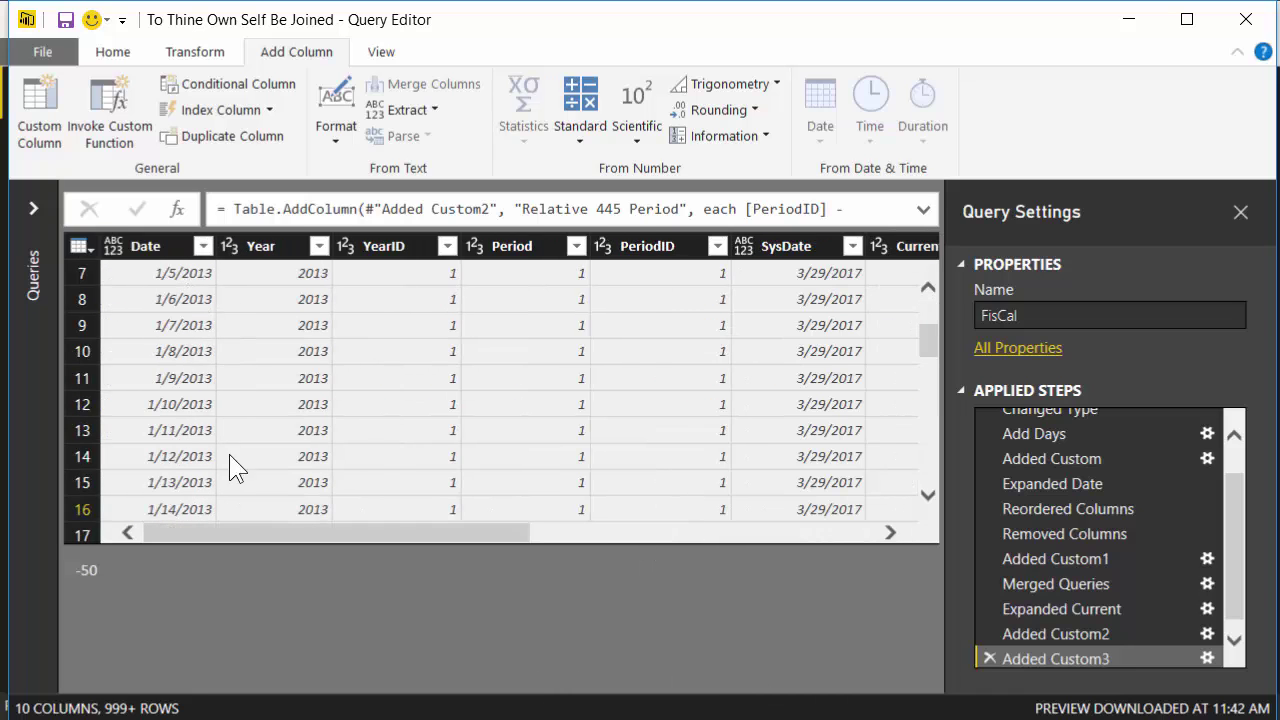
scroll(353, 405, "down", 3)
scroll(353, 405, "up", 6)
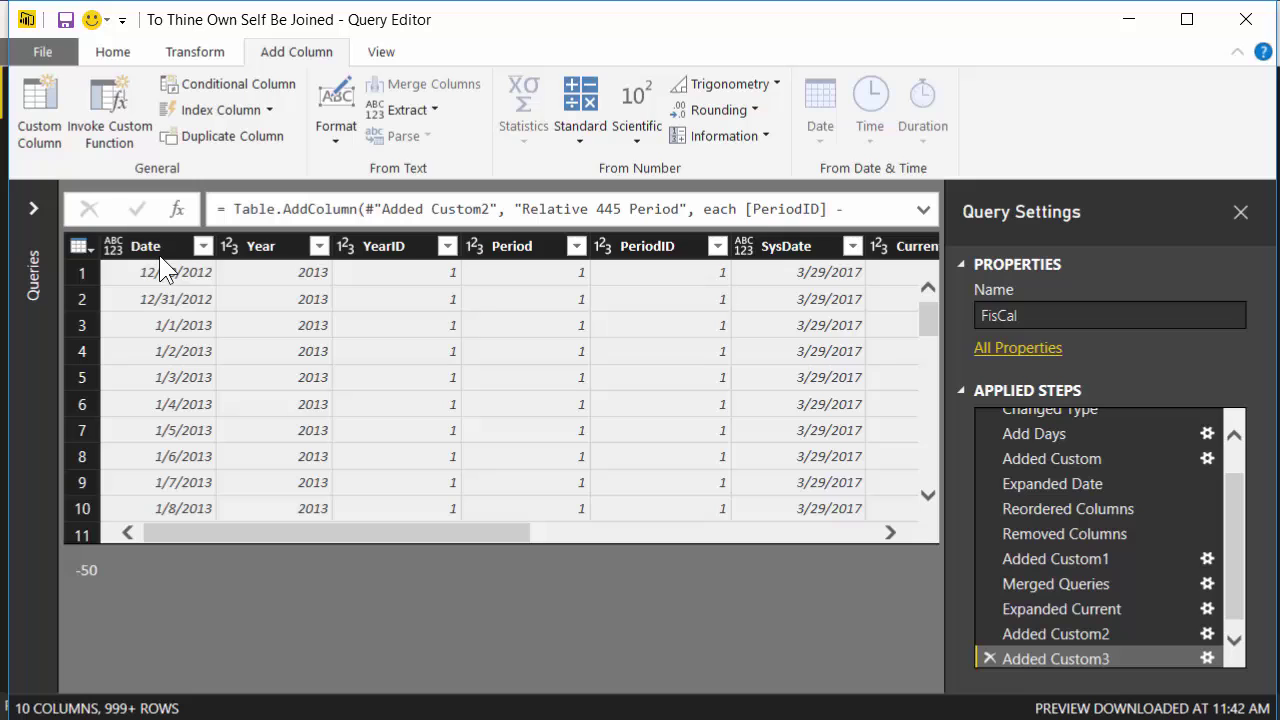
left_click_drag(330, 528, 877, 569)
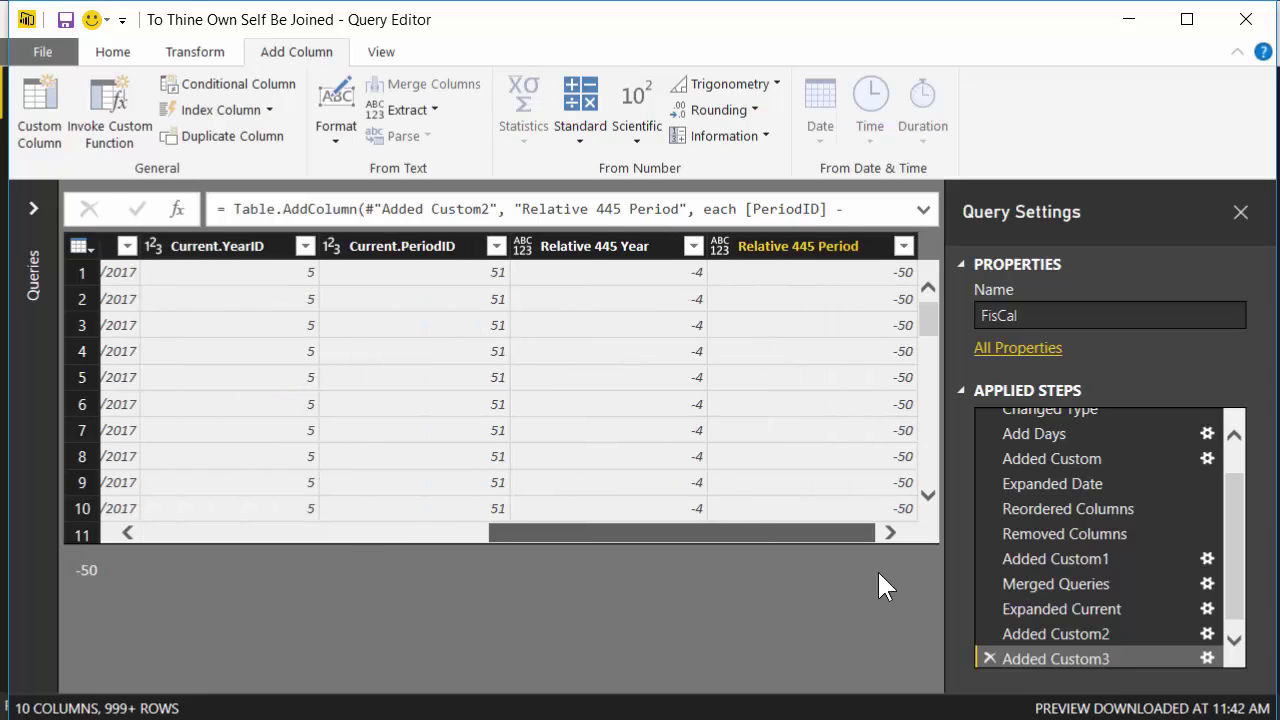
Step: Filter Relative 445 Period to equal 0, leaving 35 rows from 2/26/2017 to 4/1/2017
left_click(904, 247)
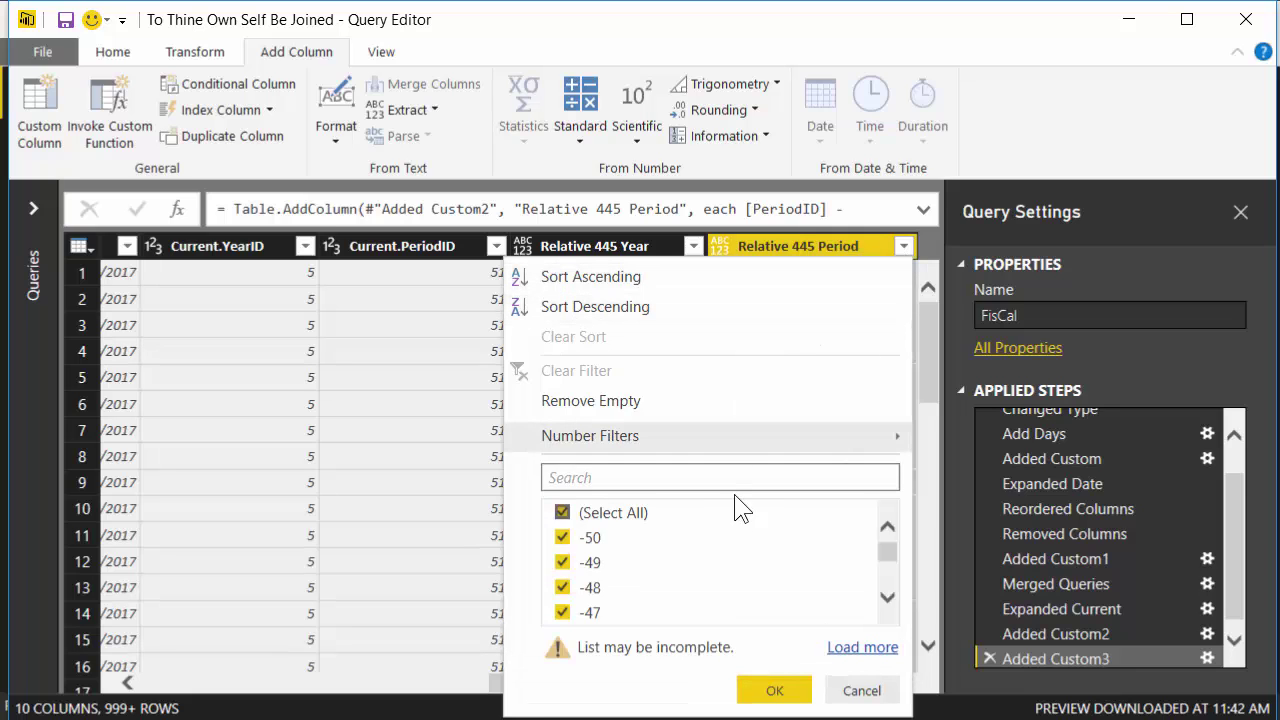
mouse_move(711, 434)
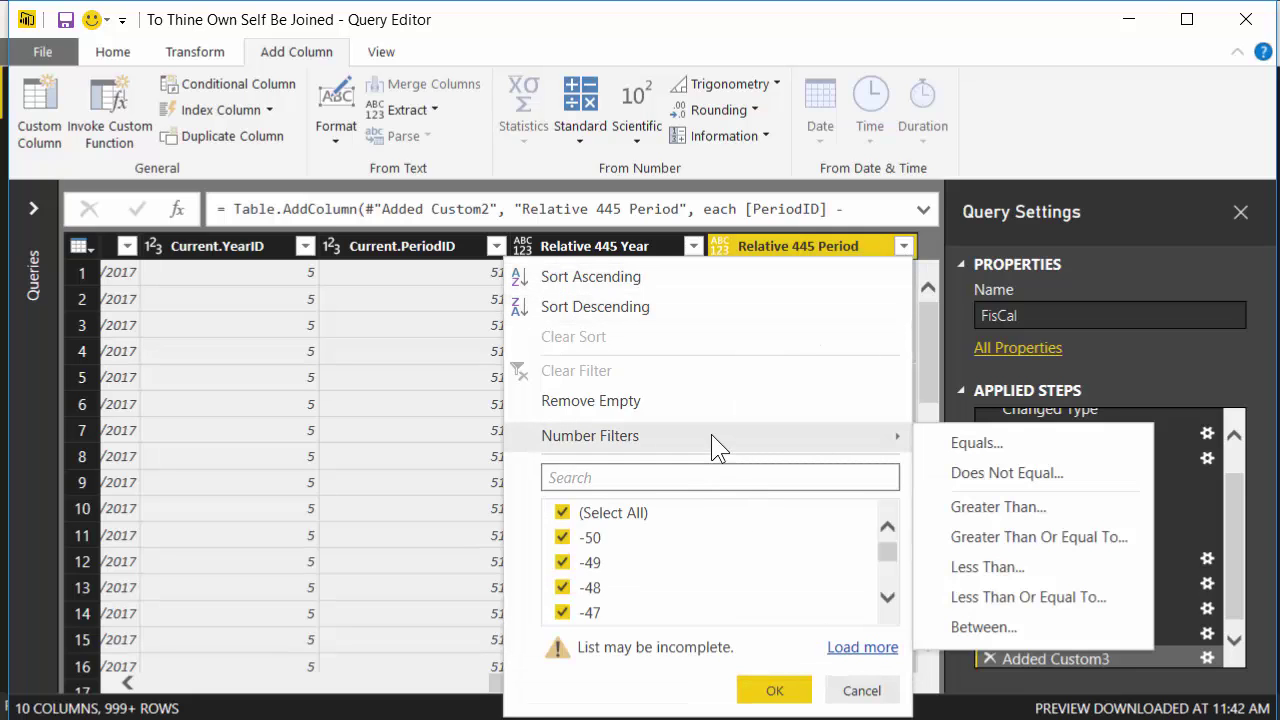
left_click(944, 447)
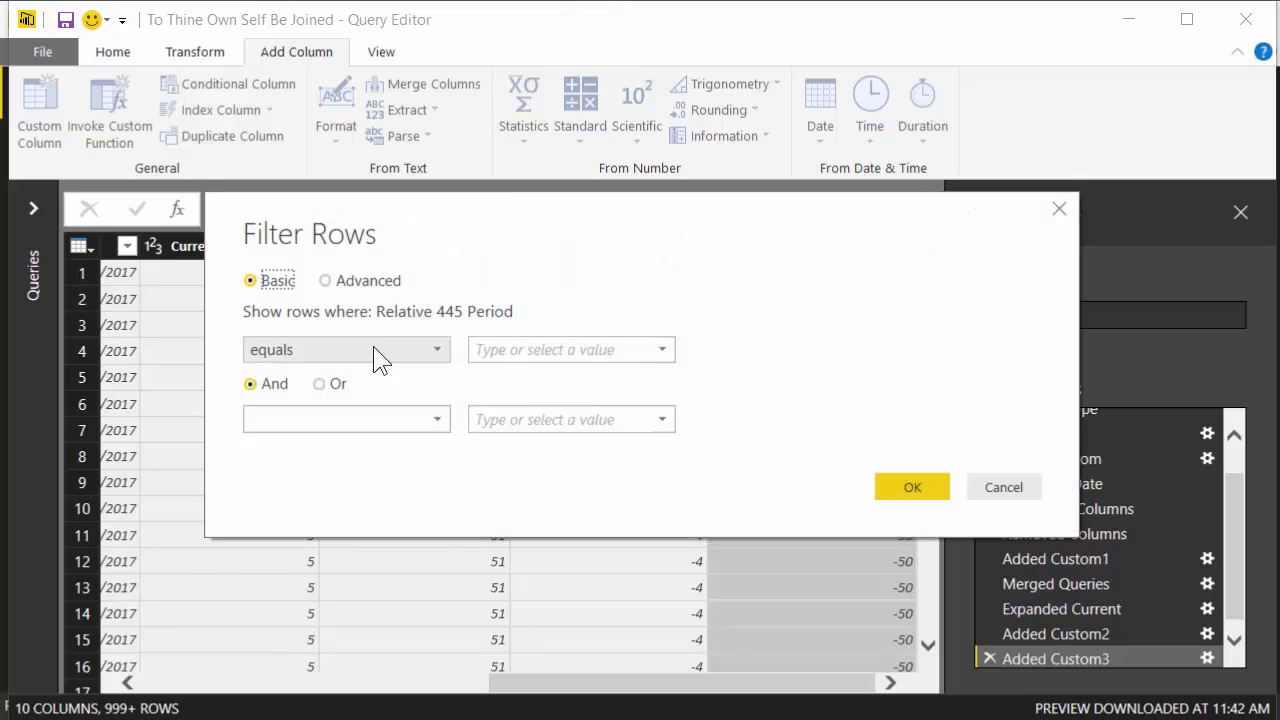
left_click(530, 350)
type("0")
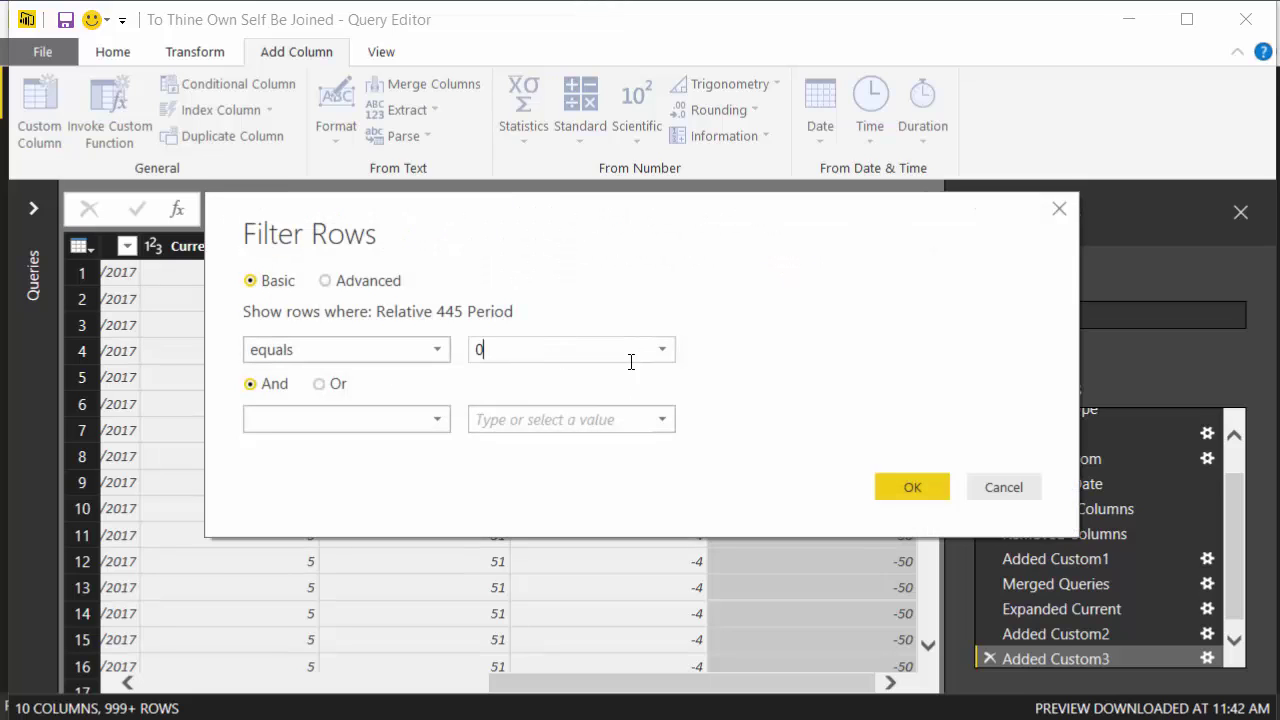
left_click(882, 492)
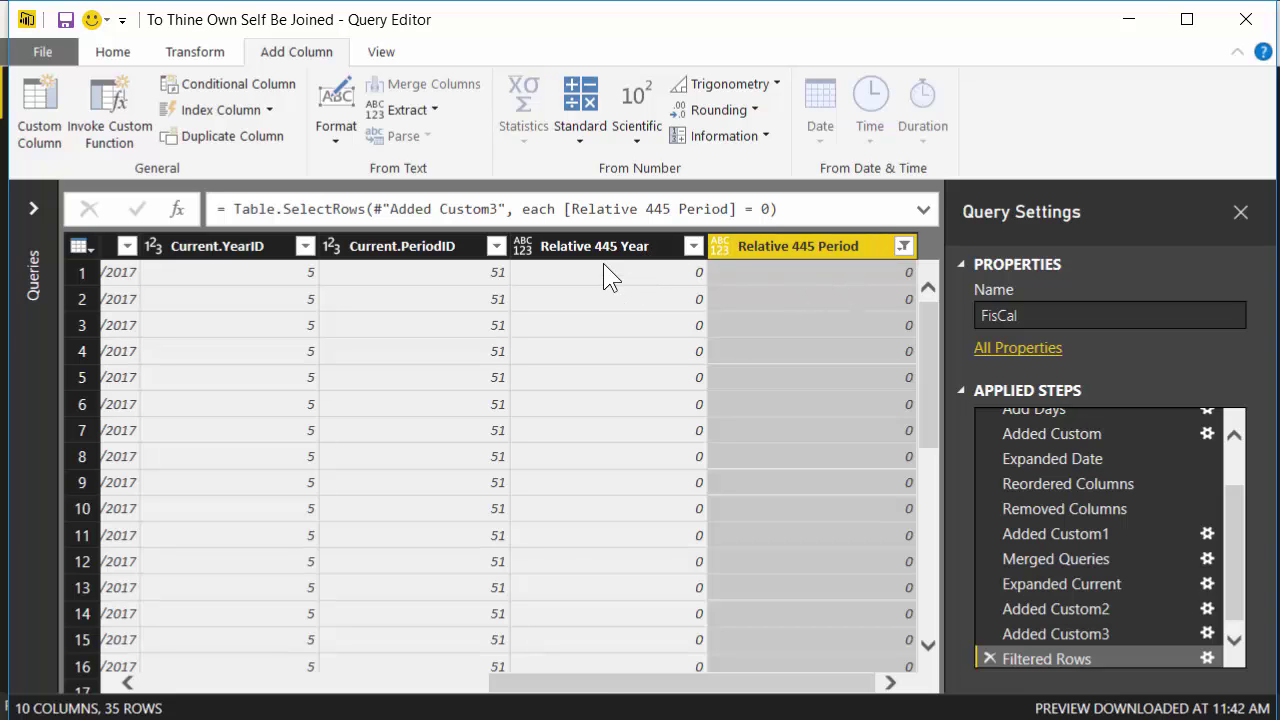
left_click_drag(600, 684, 141, 636)
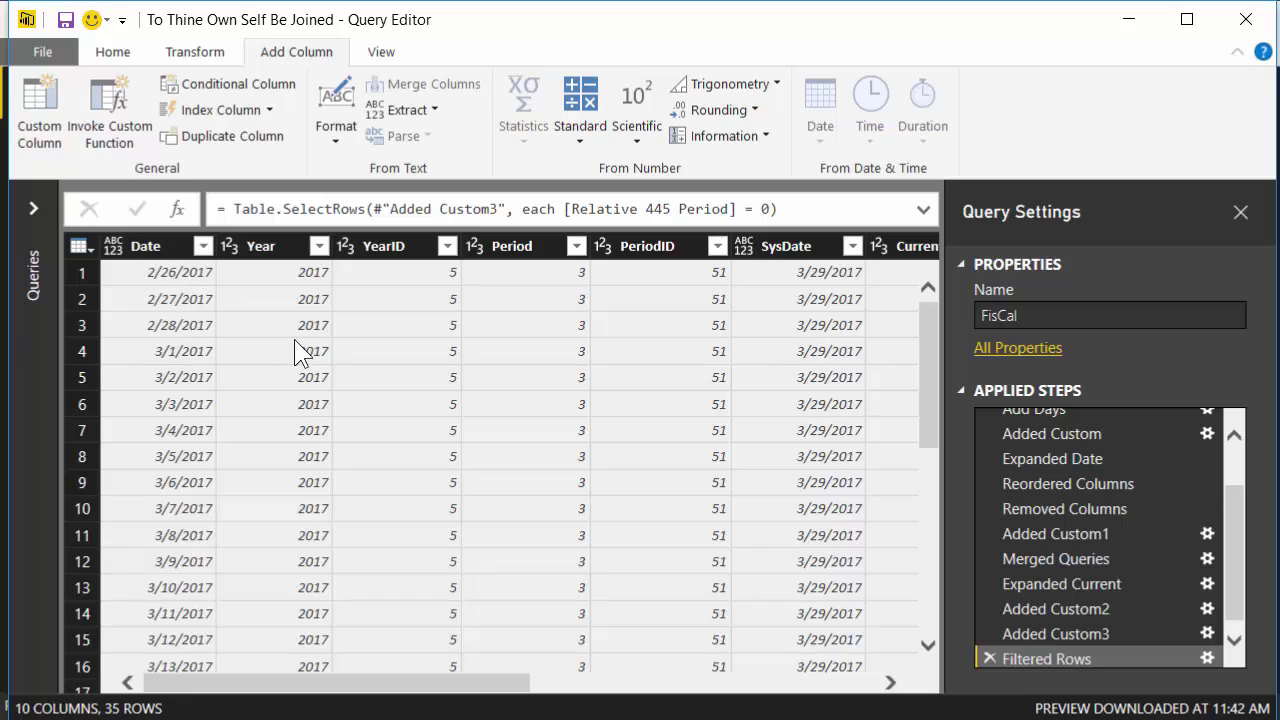
scroll(300, 351, "down", 6)
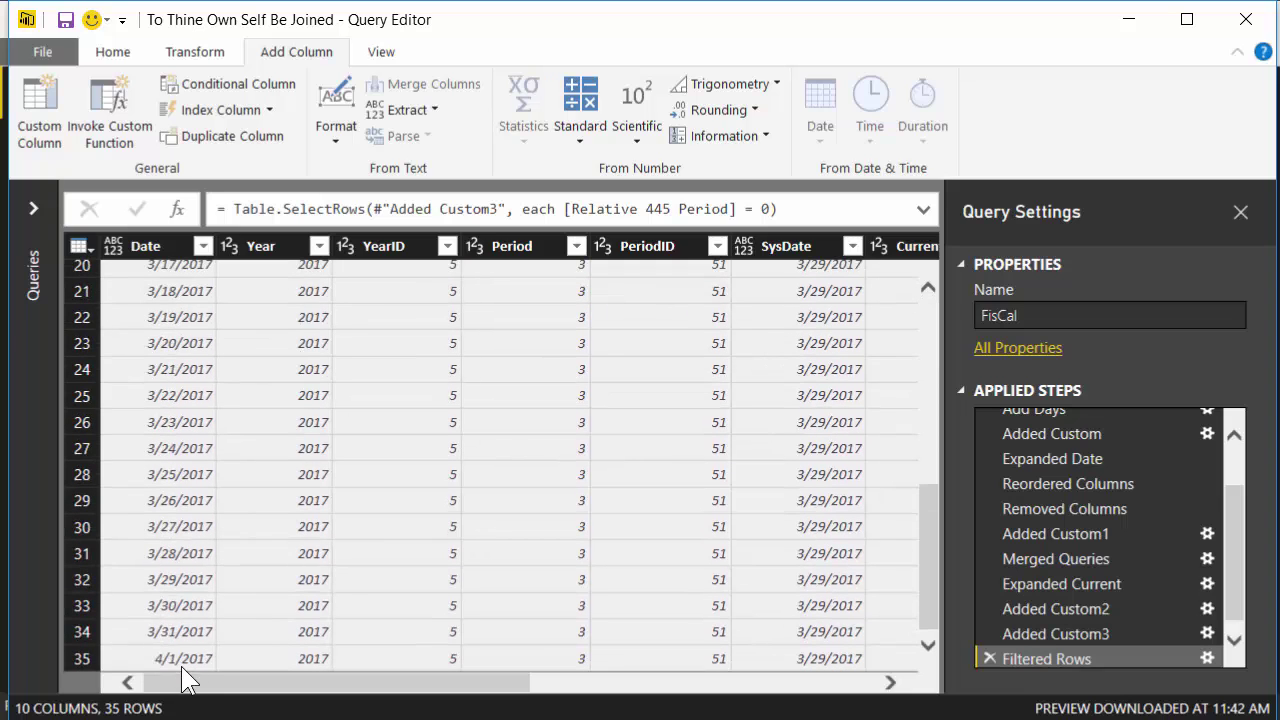
scroll(500, 425, "up", 6)
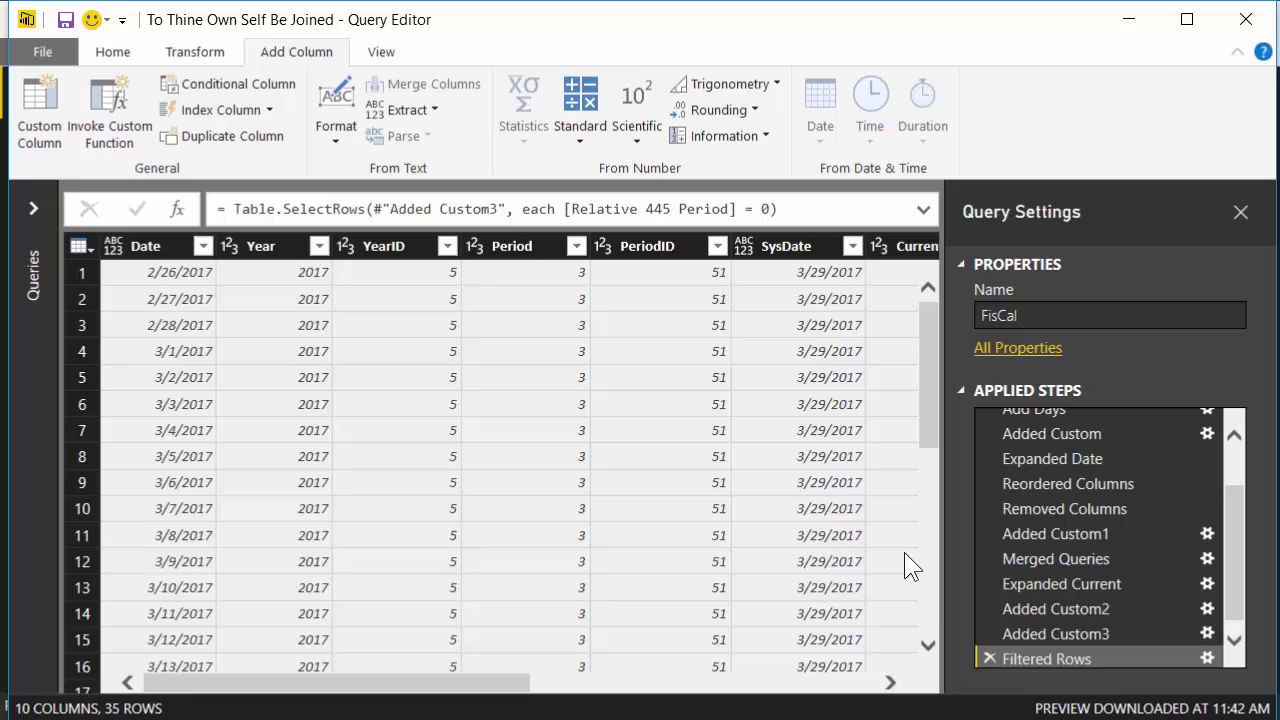
Step: Delete the Filtered Rows step to restore all rows, and narrow the Query Settings pane
left_click(988, 657)
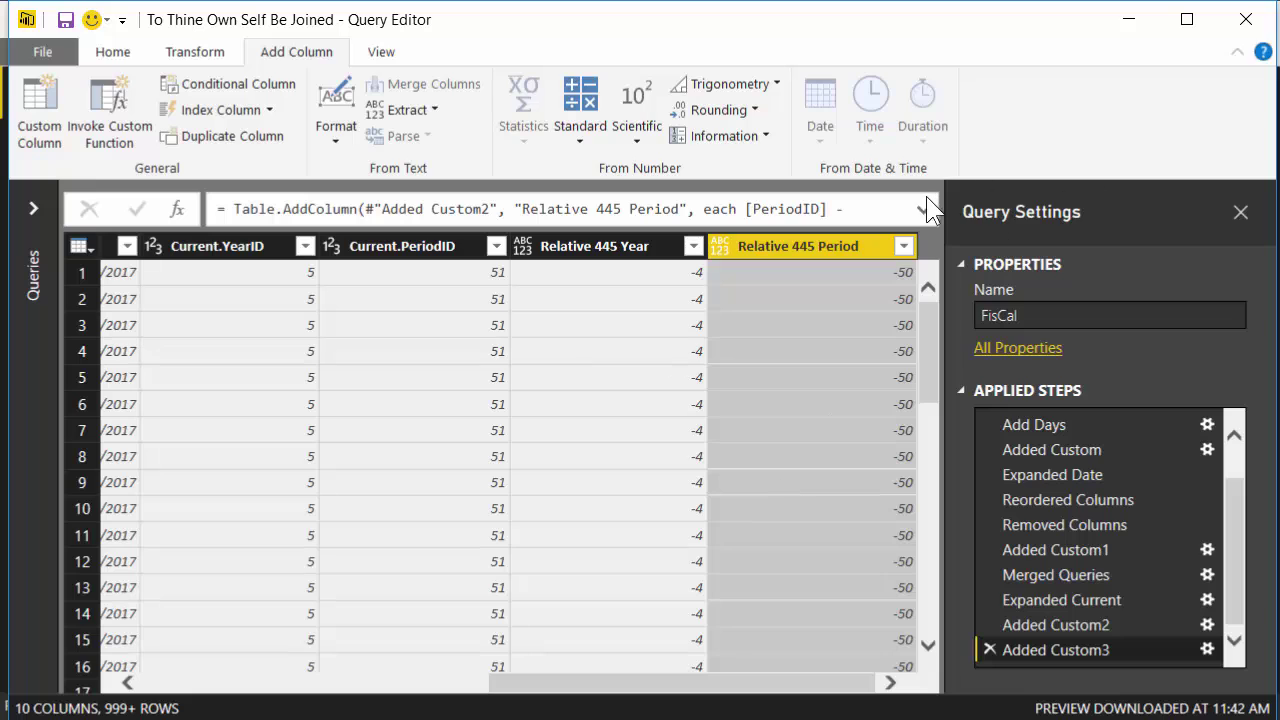
left_click_drag(942, 214, 1046, 216)
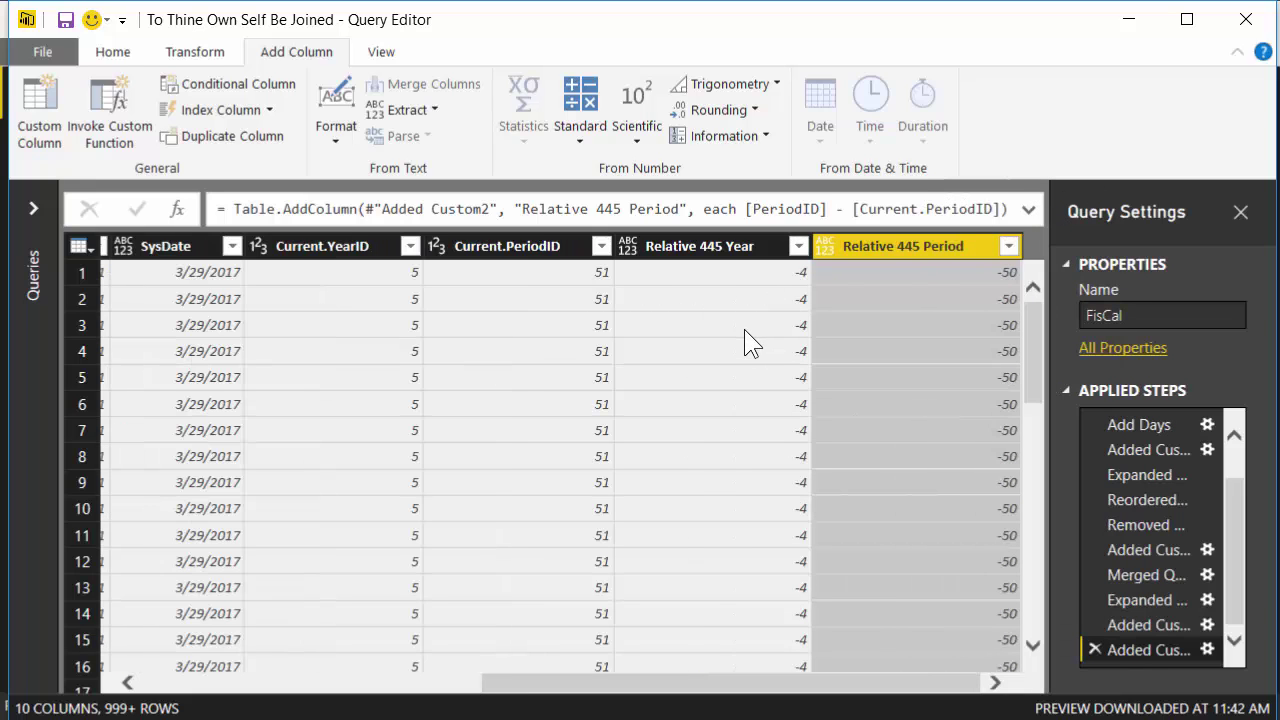